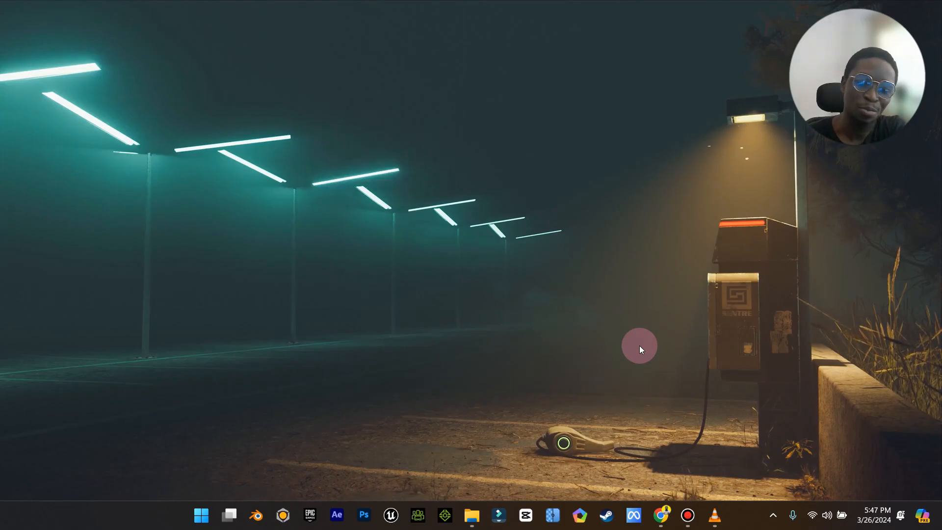
Step: Play the shirt.mp4 preview in VLC media player to view the animated T-shirt mockup, and close the player
left_click(706, 522)
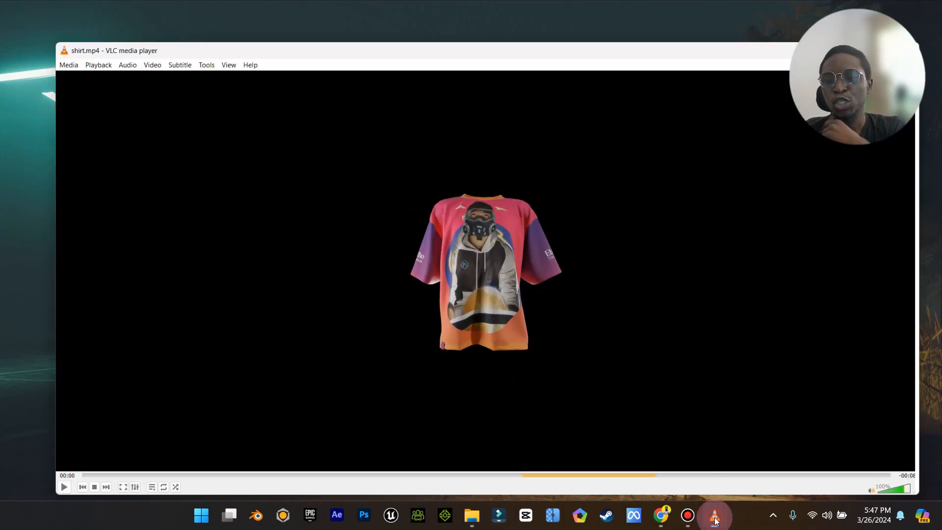
key("space")
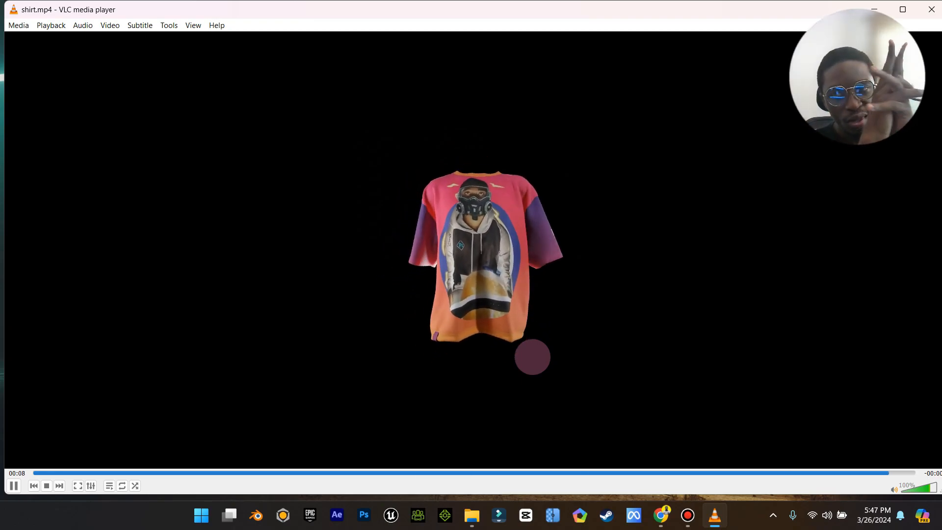
left_click(931, 9)
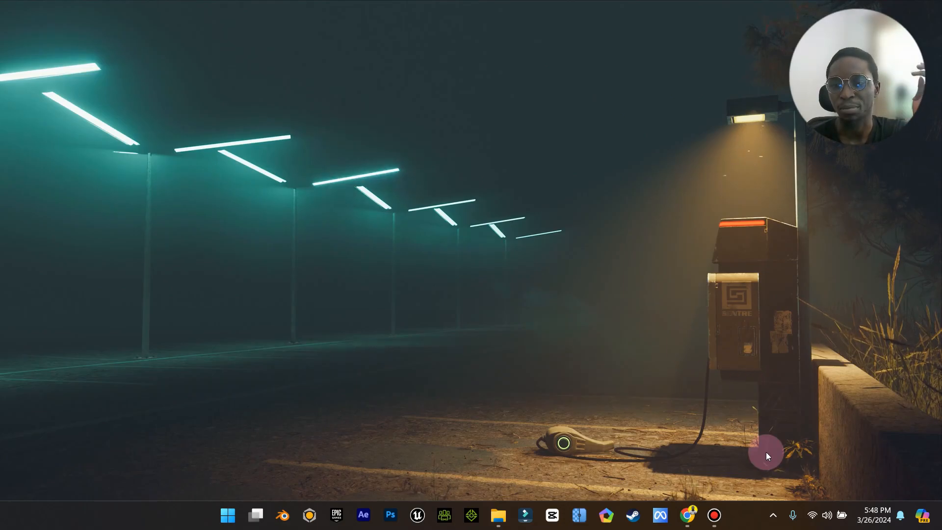
Step: Switch to Chrome and view the GIMP 2.10.36 download options for Windows on gimp.org, leaving the browser minimized
left_click(690, 515)
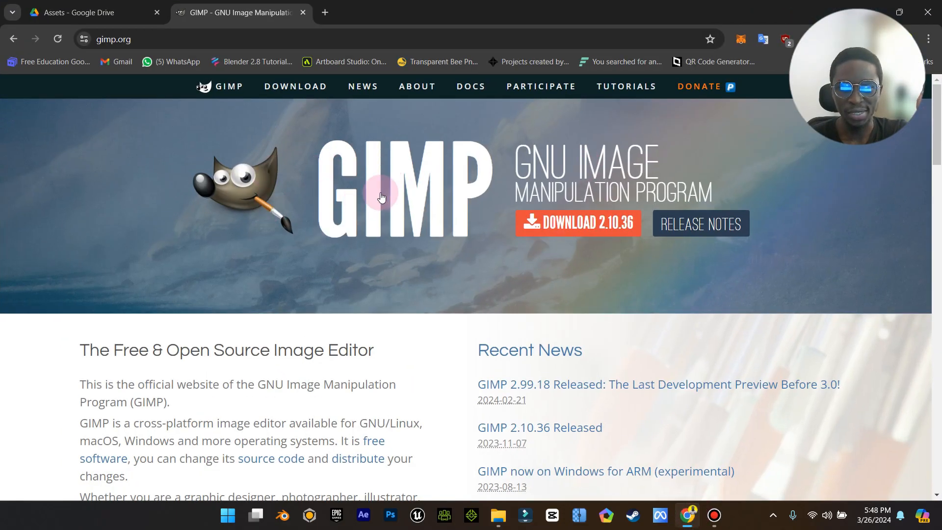
left_click(507, 391)
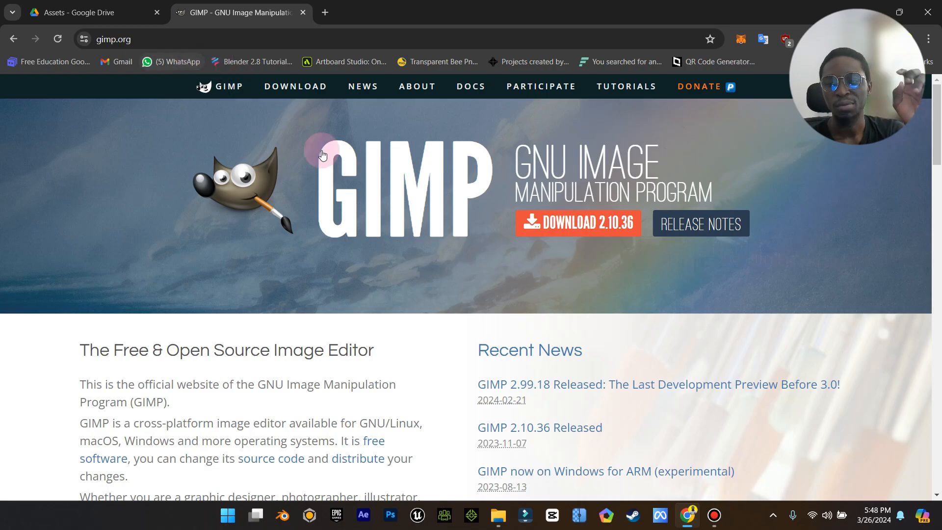
left_click(580, 225)
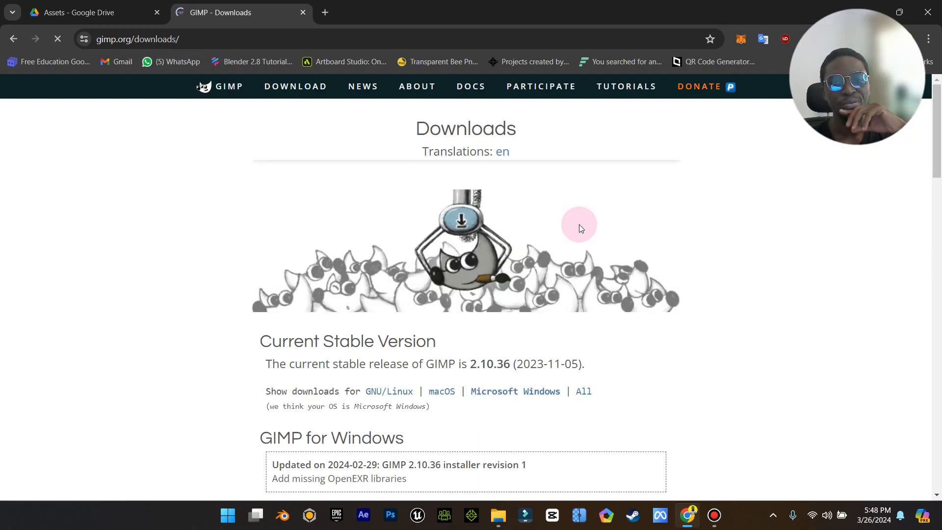
scroll(387, 277, "down", 3)
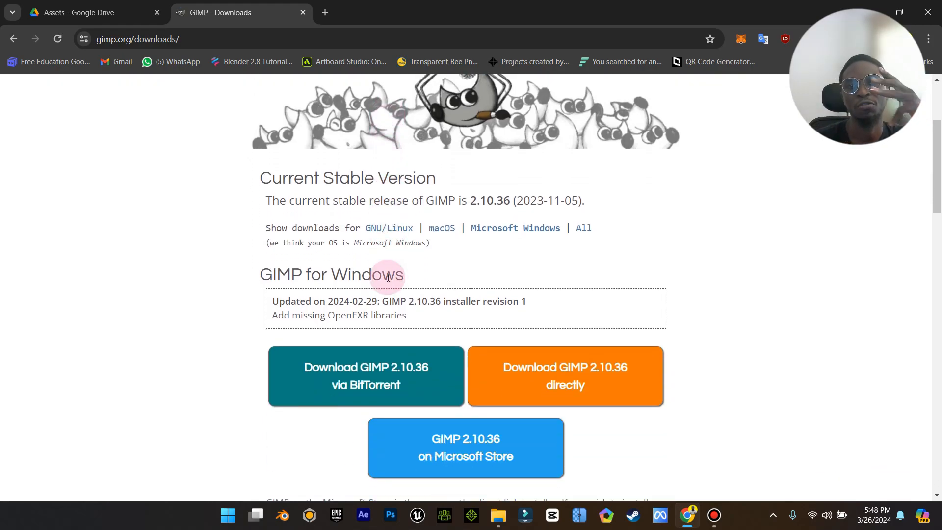
scroll(387, 278, "down", 2)
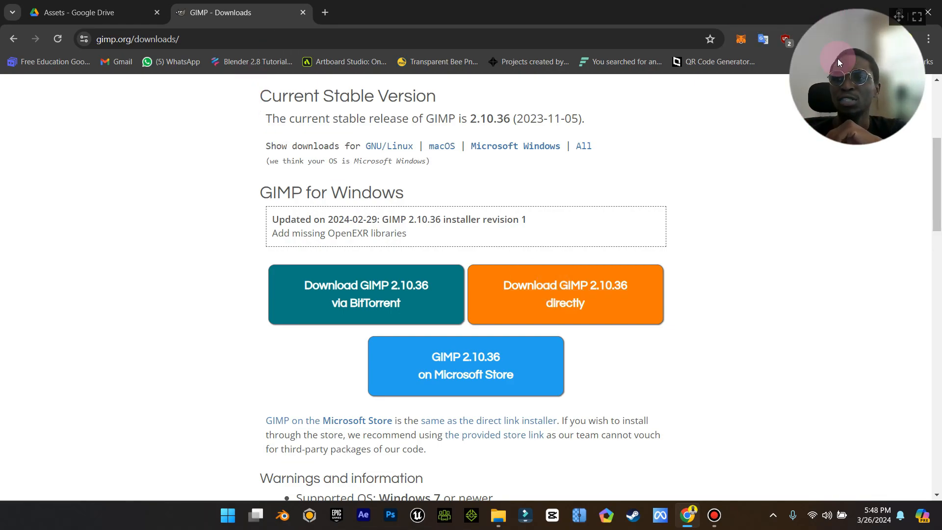
left_click(872, 6)
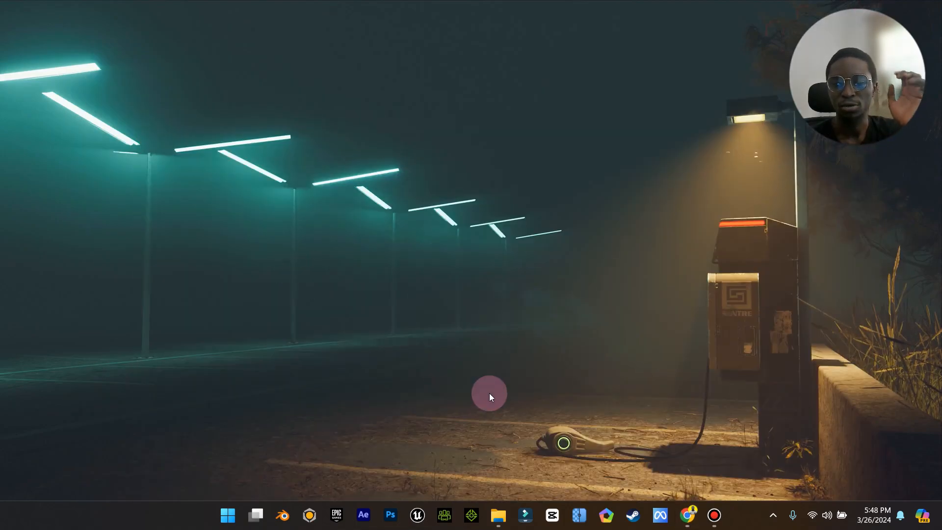
Step: Switch to File Explorer and open the 3D Tshirt Mockup BrockCreative folder inside the downloaded project folder
mouse_move(497, 514)
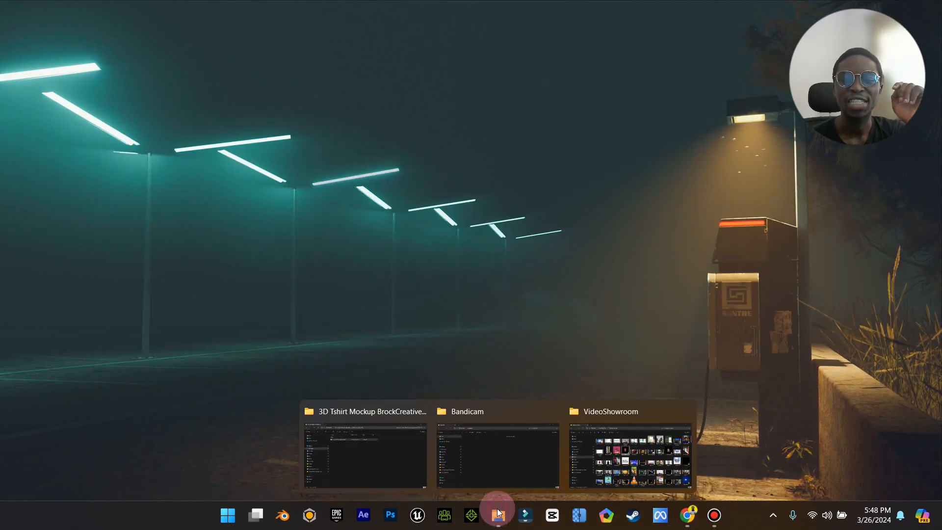
left_click(393, 446)
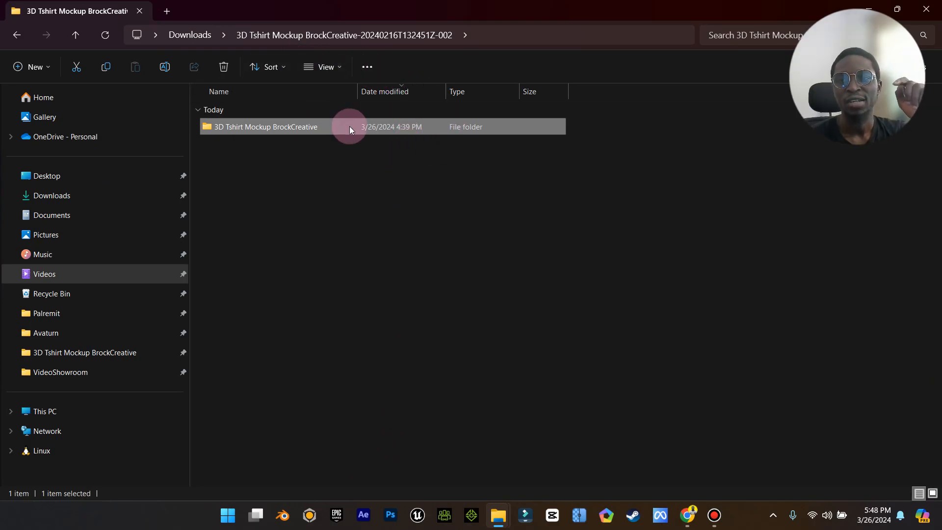
mouse_move(349, 127)
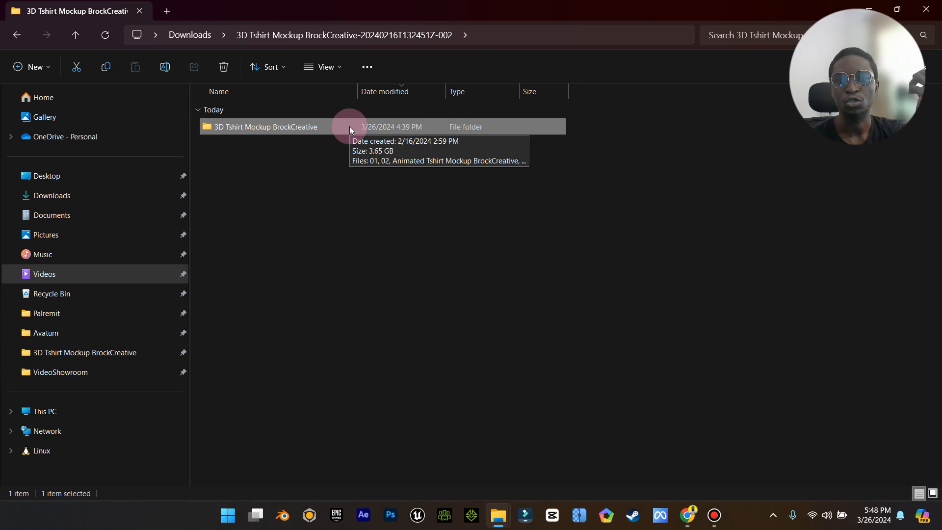
double_click(349, 126)
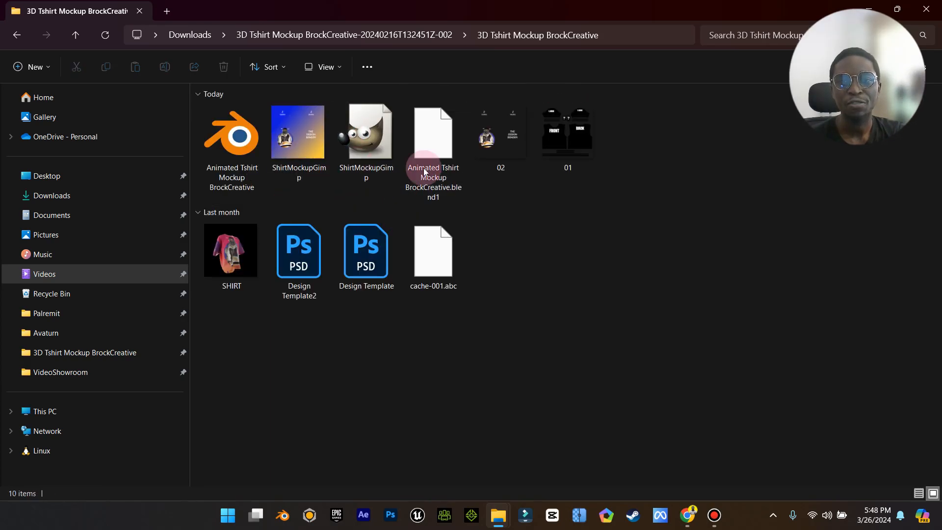
Step: Delete the exported ShirtMockupGimp image with the blue and yellow gradient from the project folder
mouse_move(371, 125)
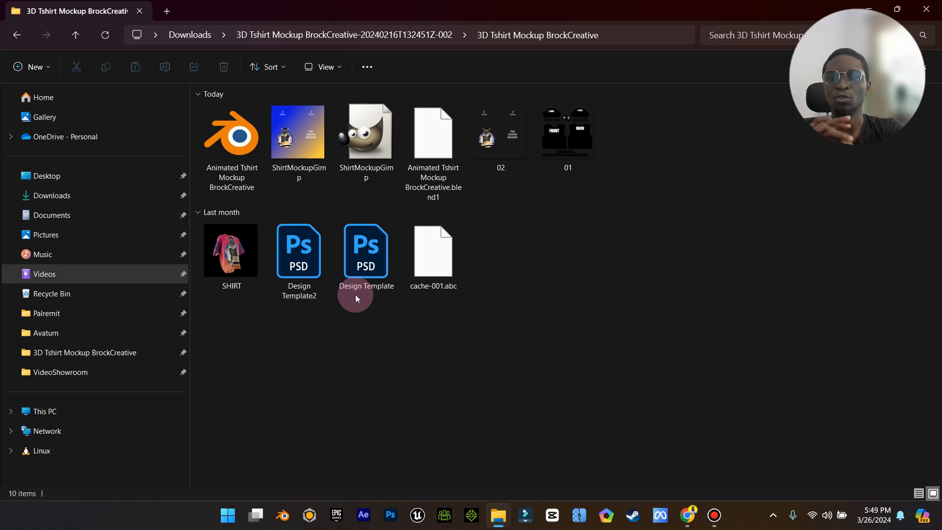
left_click(309, 130)
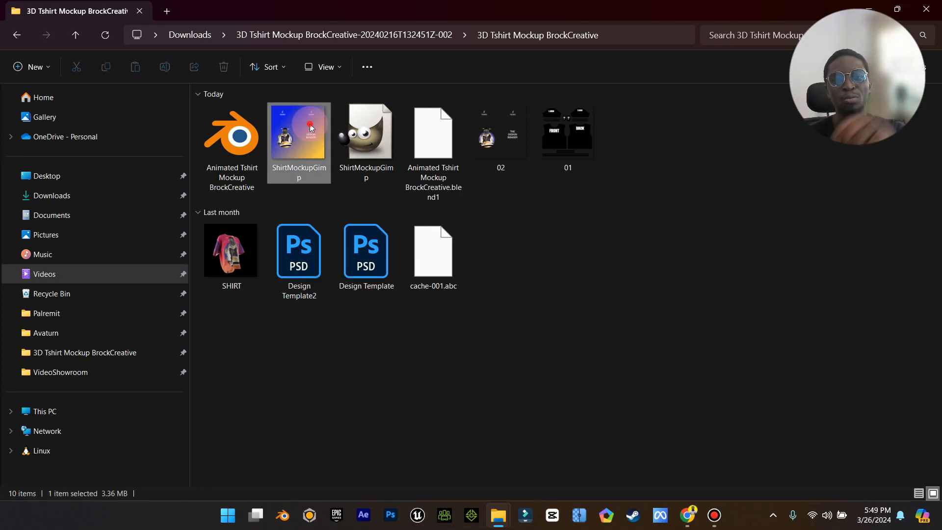
key("Delete")
left_click(326, 132)
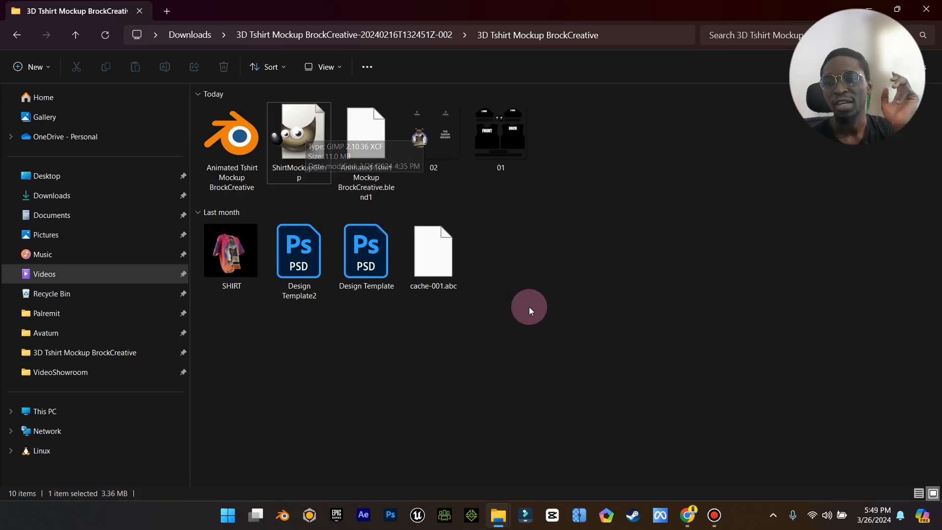
Step: Open the ShirtMockupGimp XCF file from the project folder in GIMP
mouse_move(446, 260)
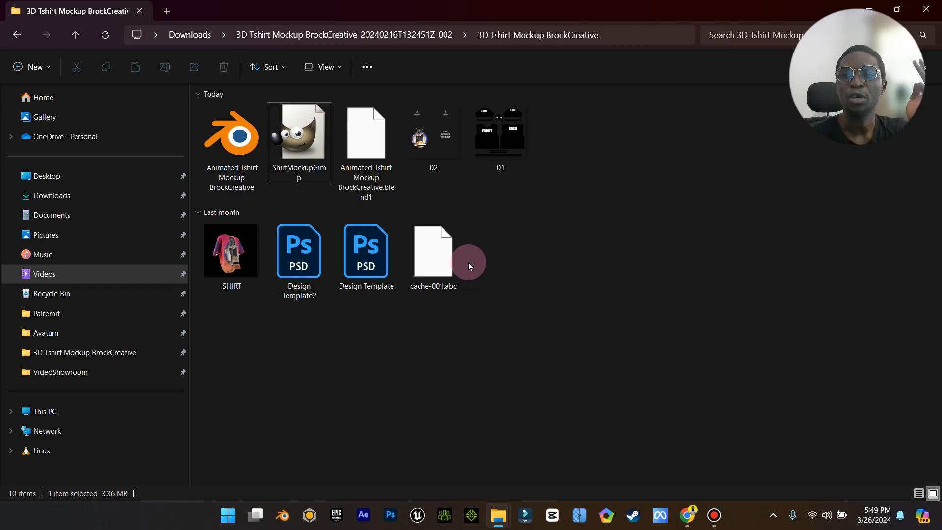
left_click(300, 146)
double_click(300, 145)
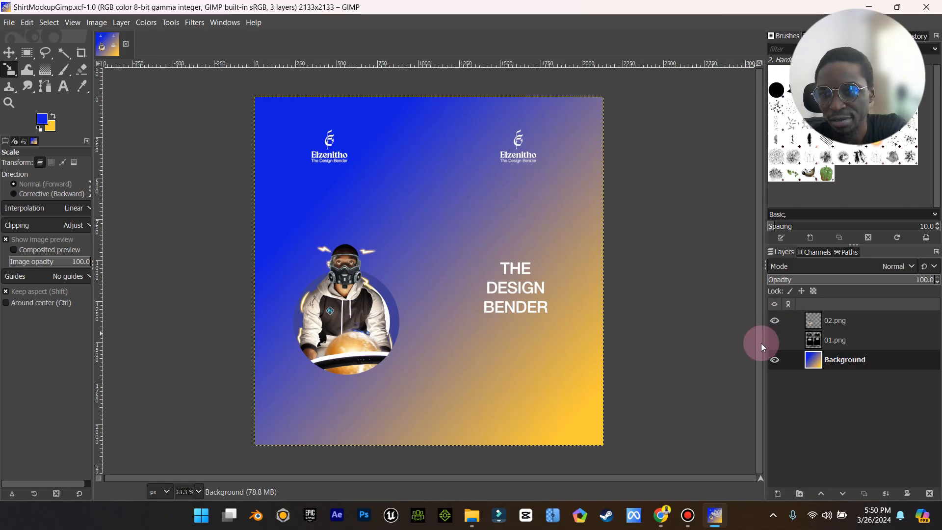
Step: Show the 01.png template layer, hide the 02.png layer, and turn the Background layer's visibility off and back on
left_click(774, 341)
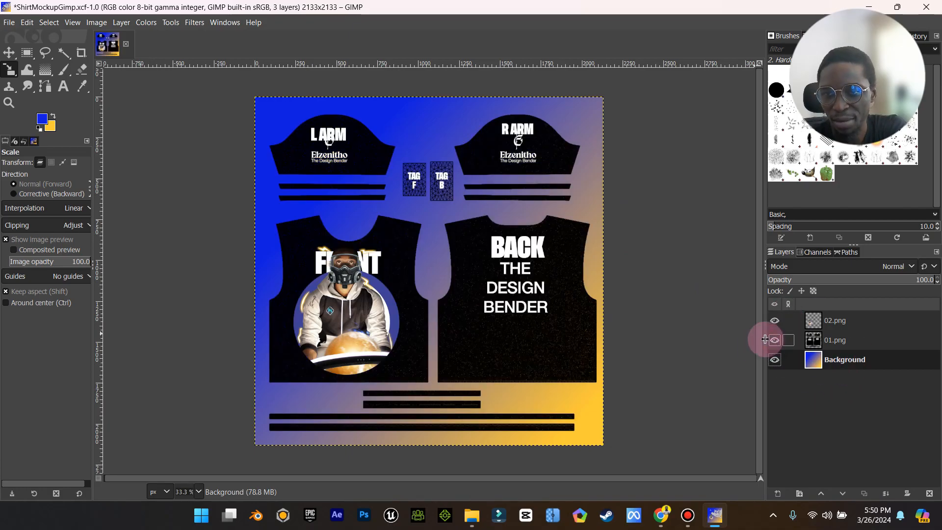
left_click(774, 320)
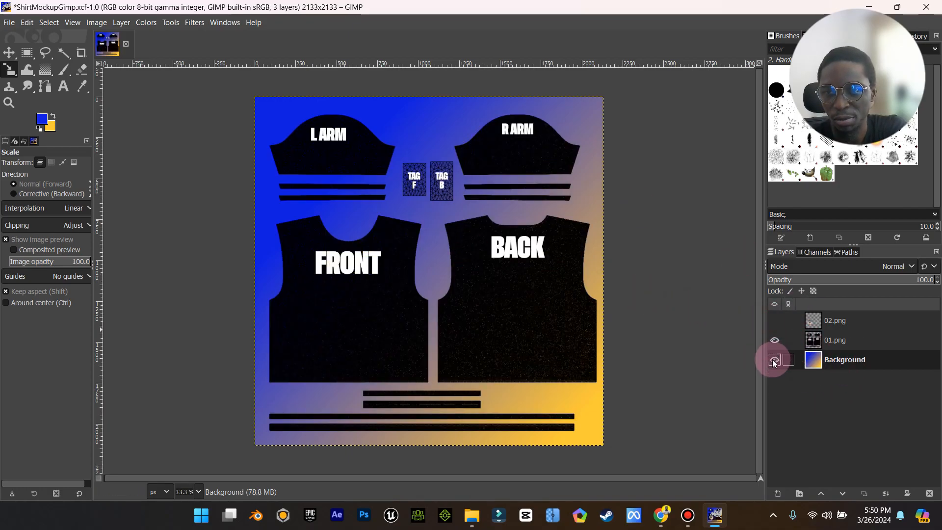
left_click(774, 359)
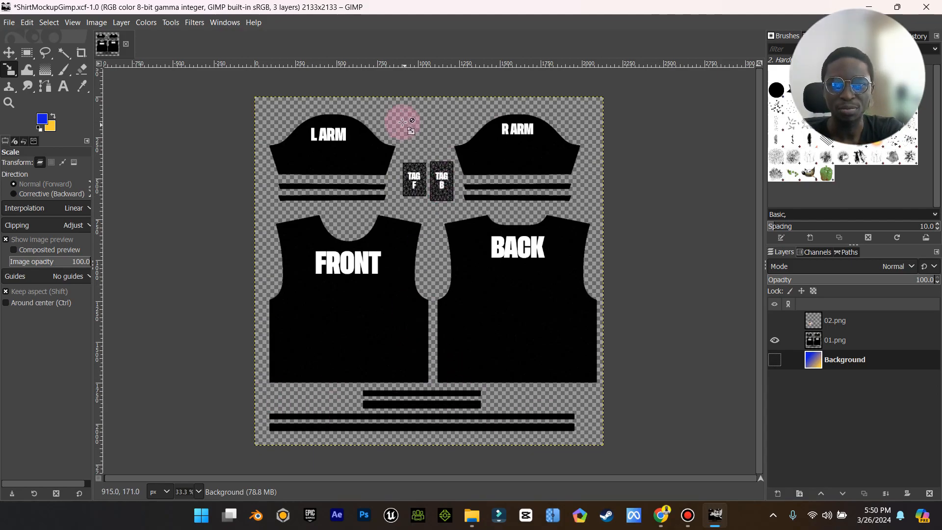
left_click(773, 361)
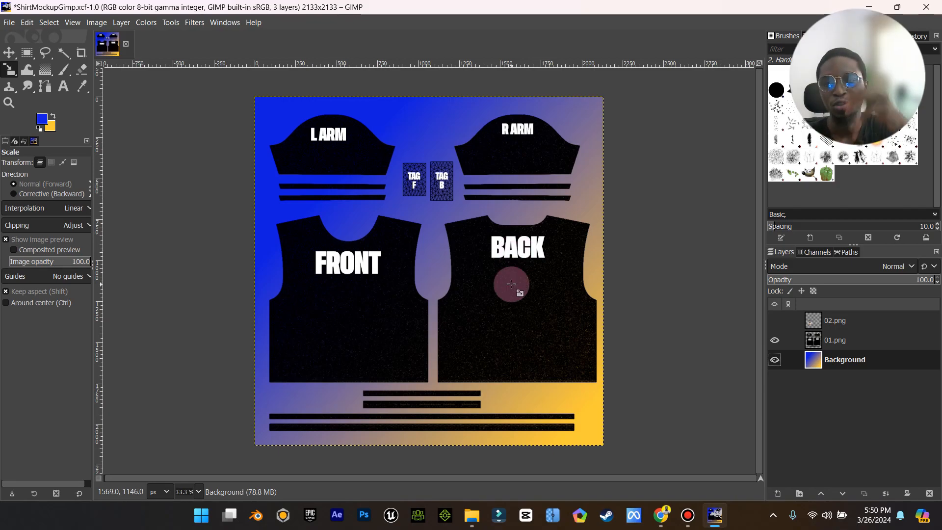
Step: Compare the 02.png design with the 01.png template by toggling both layers, leaving only the template visible over the Background
left_click(775, 320)
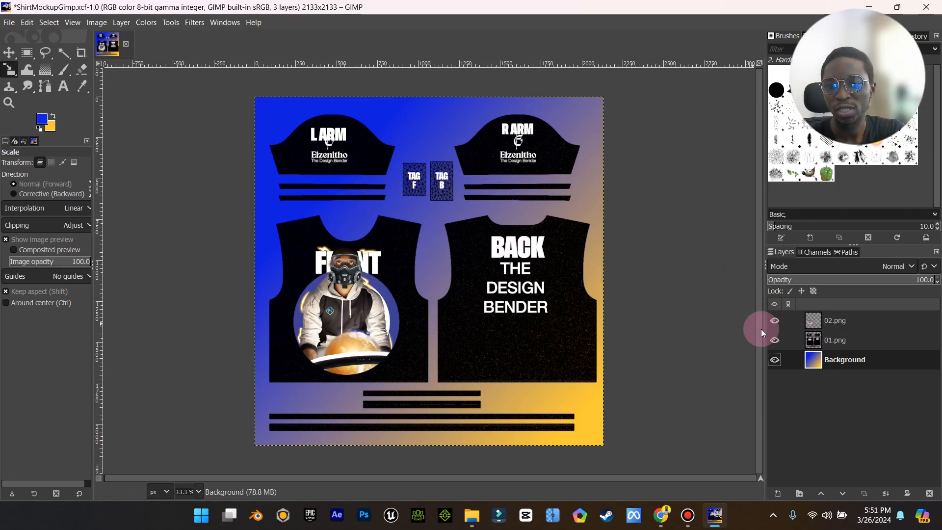
left_click(775, 340)
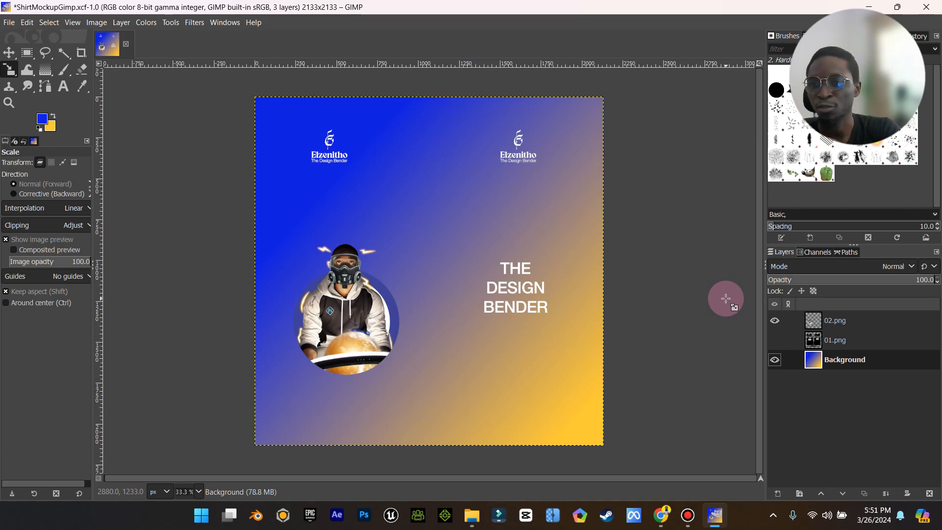
left_click(775, 340)
left_click(775, 322)
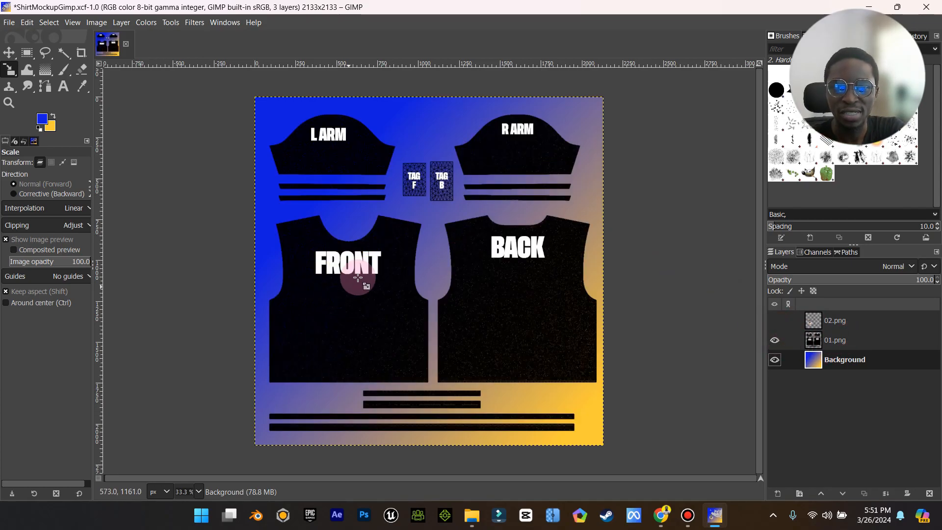
Step: Delete the 02.png layer from the shirt mockup file
left_click(849, 326)
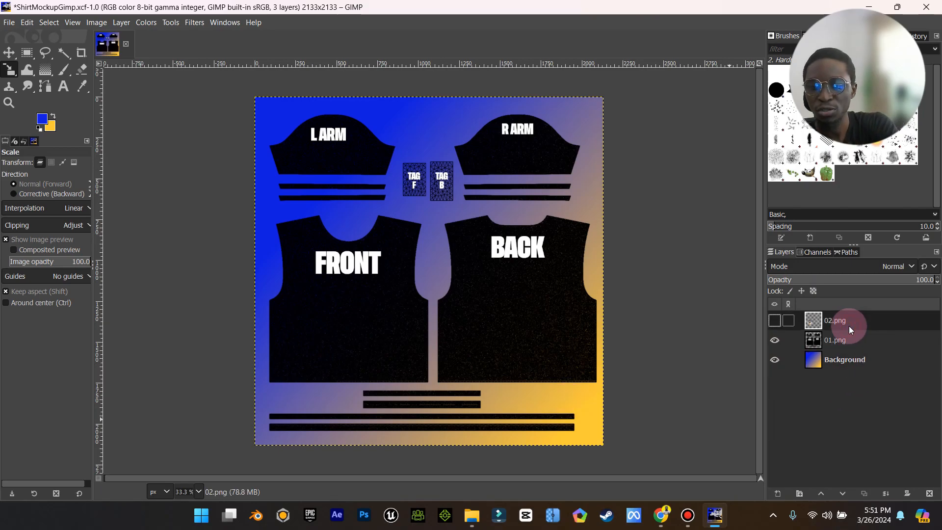
key("Delete")
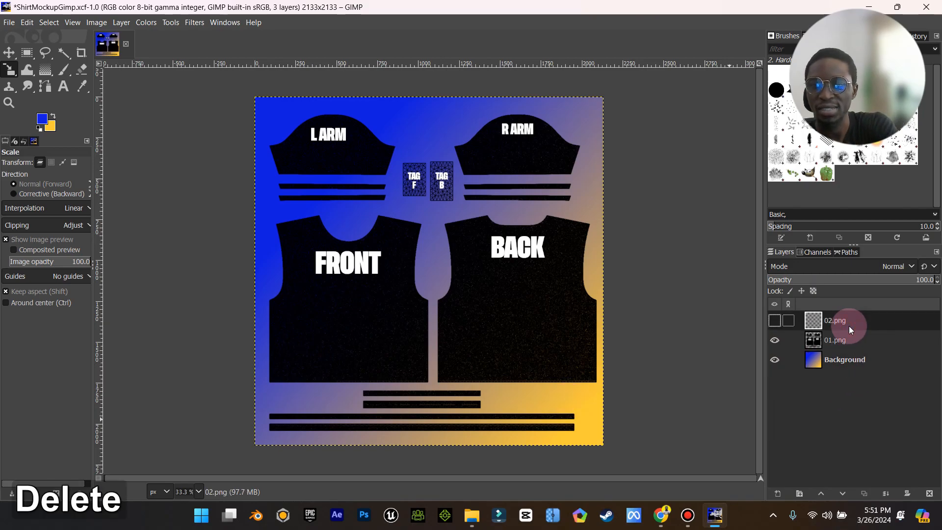
left_click(928, 493)
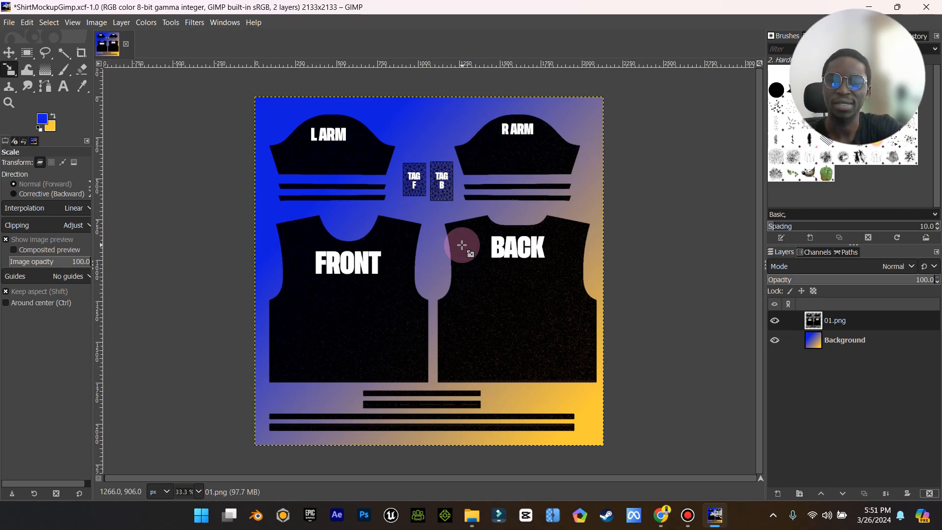
Step: Switch to File Explorer and open the Latest folder in the Elzenitho Hub folder on the Desktop
mouse_move(472, 511)
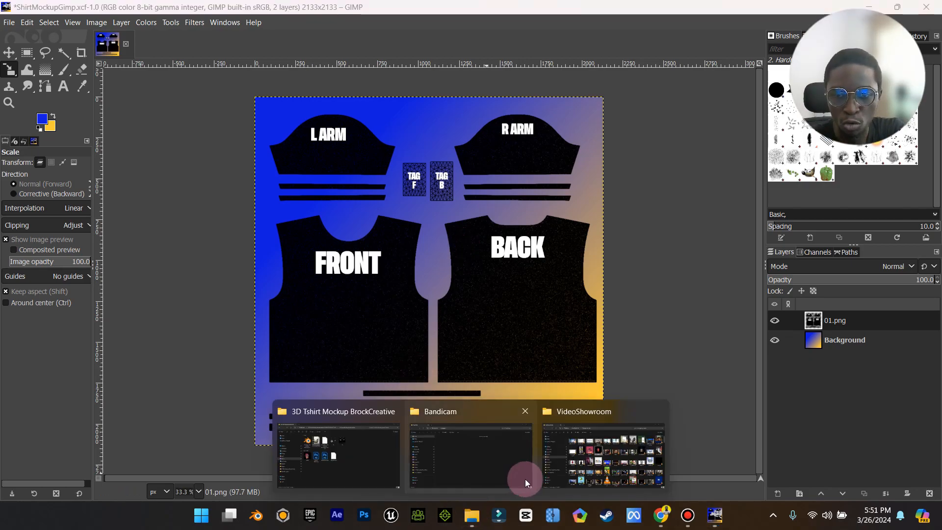
left_click(603, 456)
left_click(275, 40)
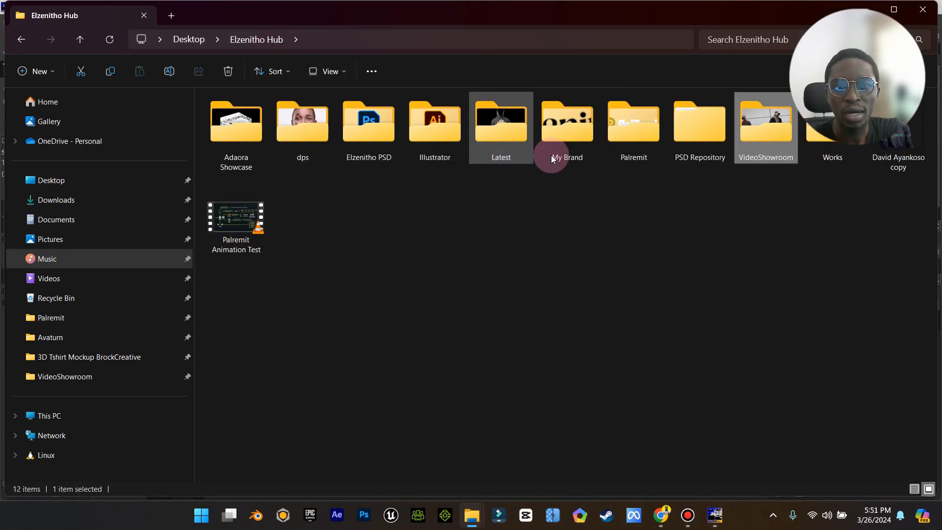
double_click(483, 139)
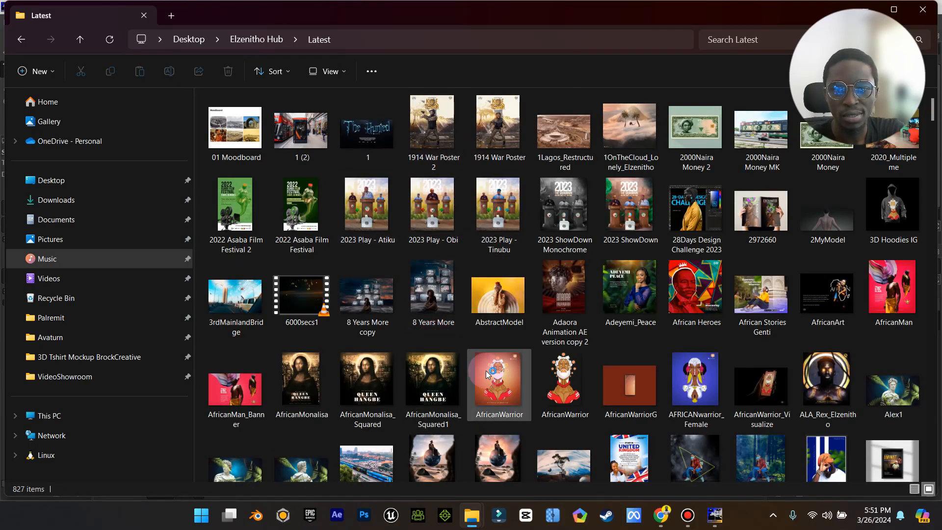
Step: Browse the images in the Latest folder for artwork that suits the shirt
left_click(544, 377)
scroll(546, 380, "down", 10)
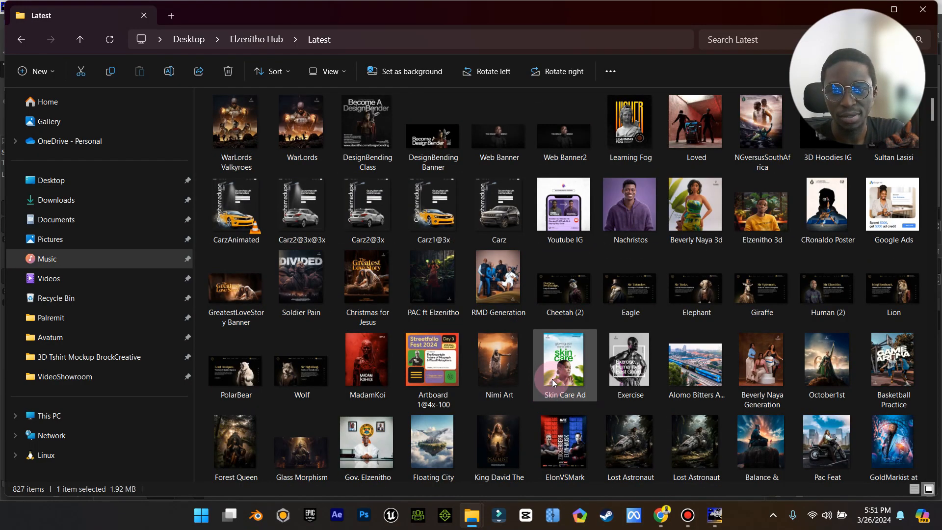
scroll(551, 378, "down", 3)
scroll(553, 383, "down", 15)
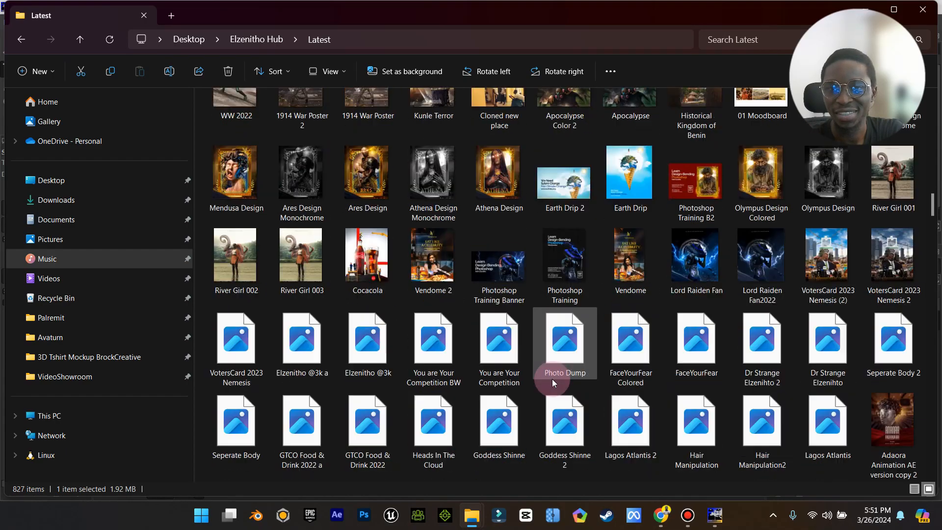
scroll(553, 384, "down", 3)
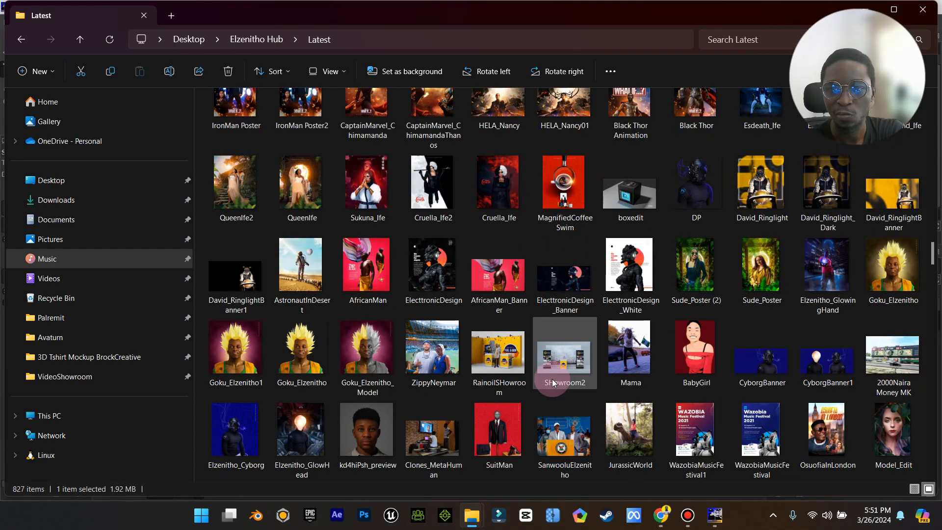
scroll(553, 384, "down", 10)
scroll(553, 383, "down", 5)
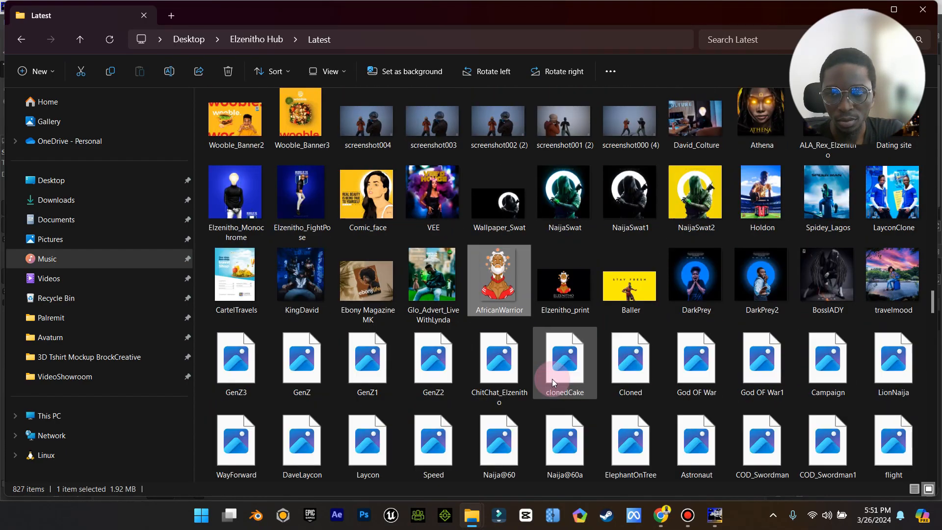
scroll(552, 383, "down", 3)
scroll(553, 382, "down", 2)
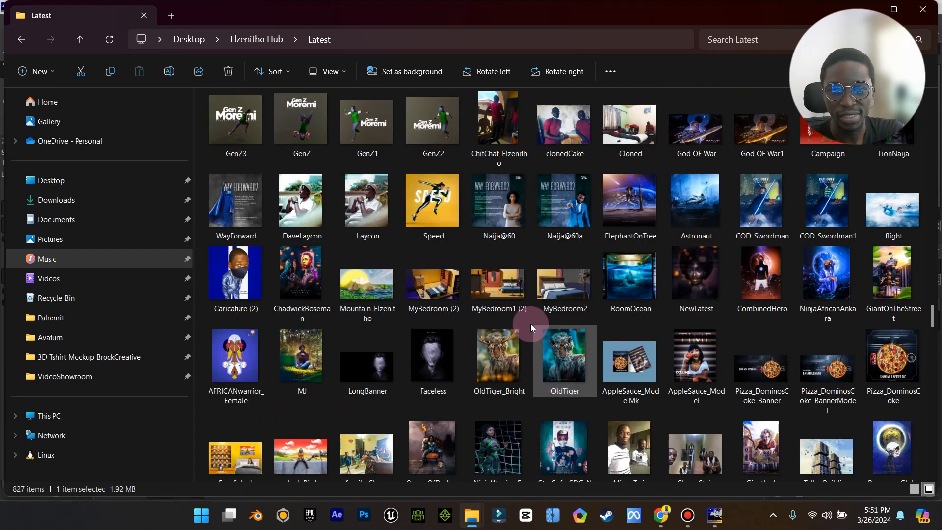
Step: Bring the transparent AfricanWarrior PNG from the Latest folder into the shirt mockup as a layer, converting it to GIMP's built-in sRGB profile
scroll(530, 324, "up", 3)
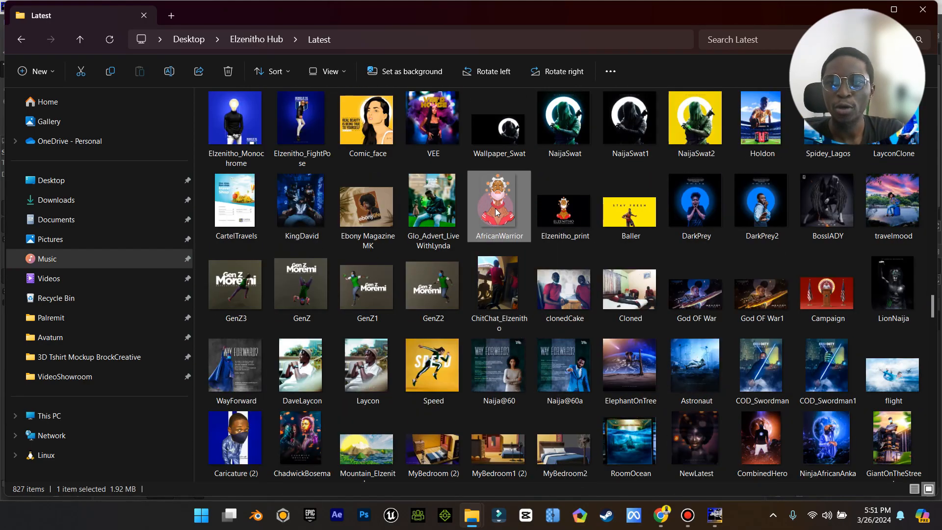
mouse_move(501, 205)
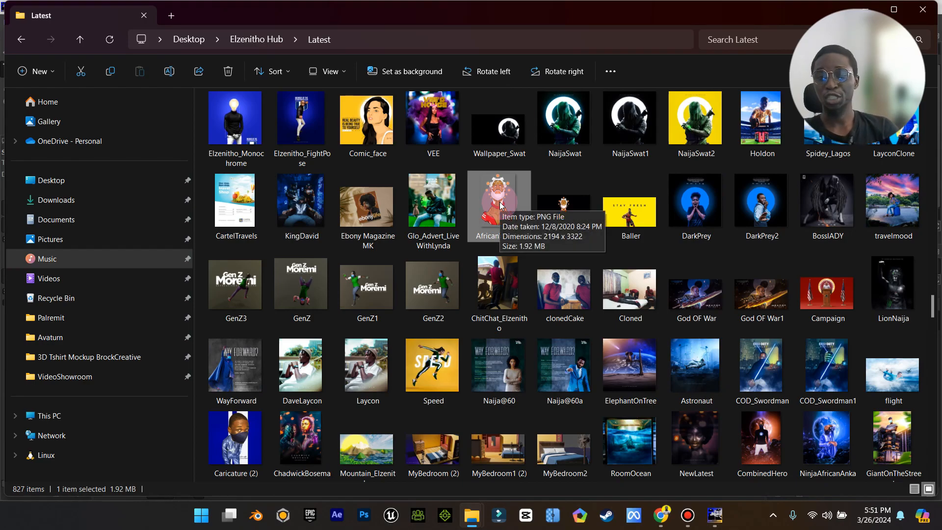
left_click_drag(501, 205, 367, 310)
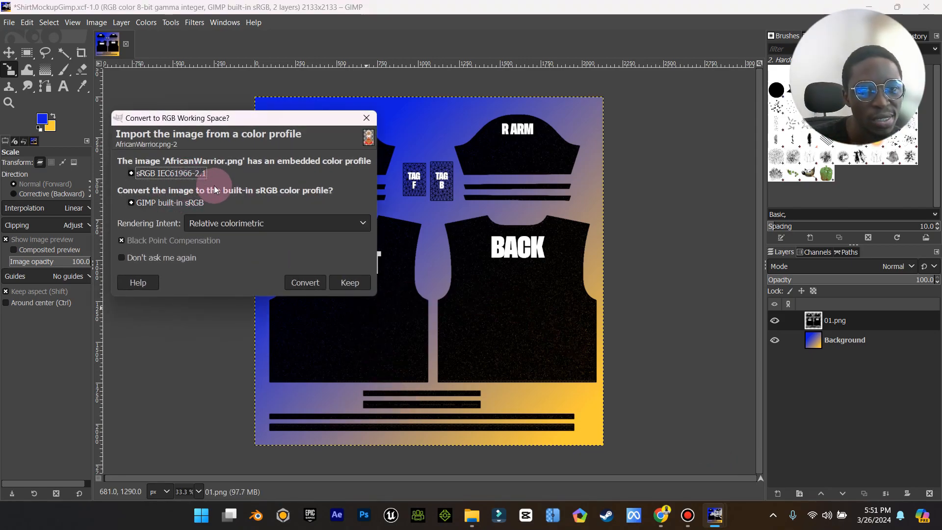
left_click(311, 281)
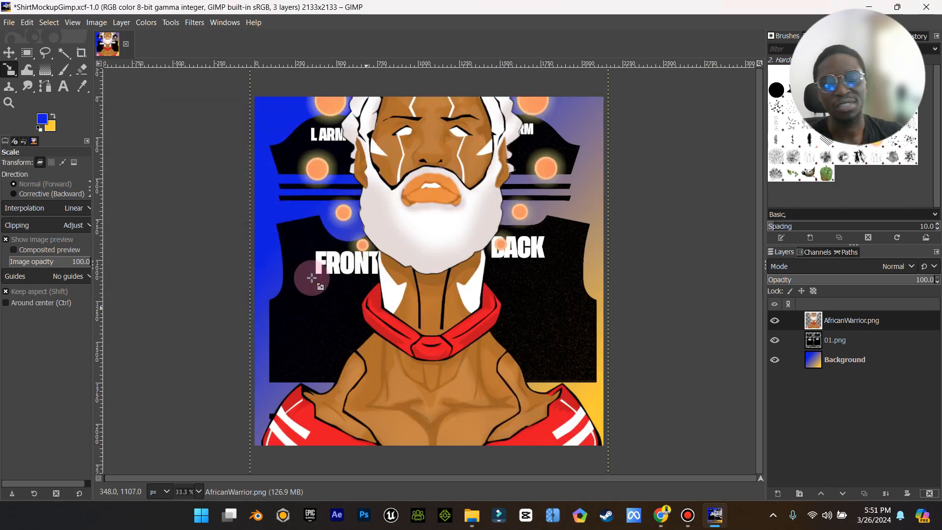
Step: Scale the AfricanWarrior.png layer to about 1290 × 1953 px and move it to the middle of the canvas, over both shirt panels
left_click_drag(436, 217, 384, 338)
left_click(9, 52)
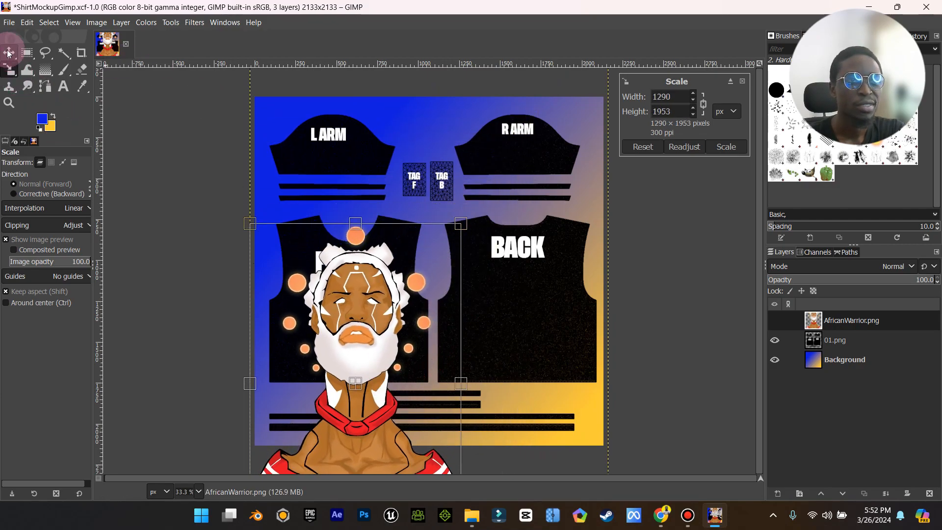
left_click_drag(366, 310, 432, 221)
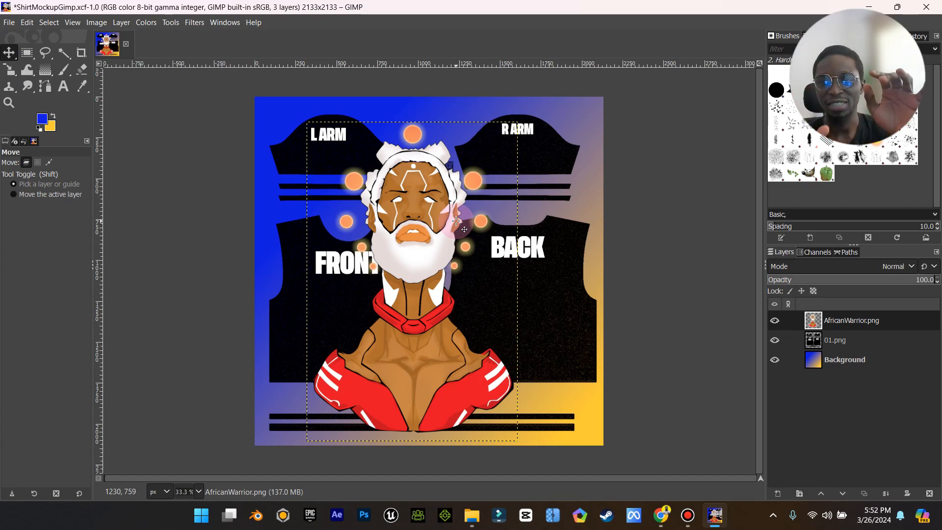
left_click_drag(456, 222, 466, 189)
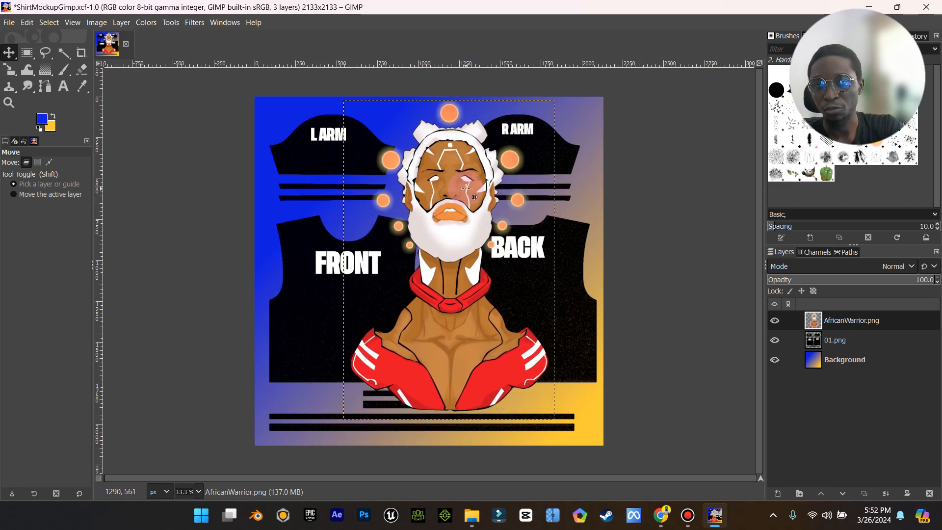
mouse_move(469, 200)
left_mouse_down()
mouse_move(439, 210)
mouse_move(460, 196)
left_mouse_up()
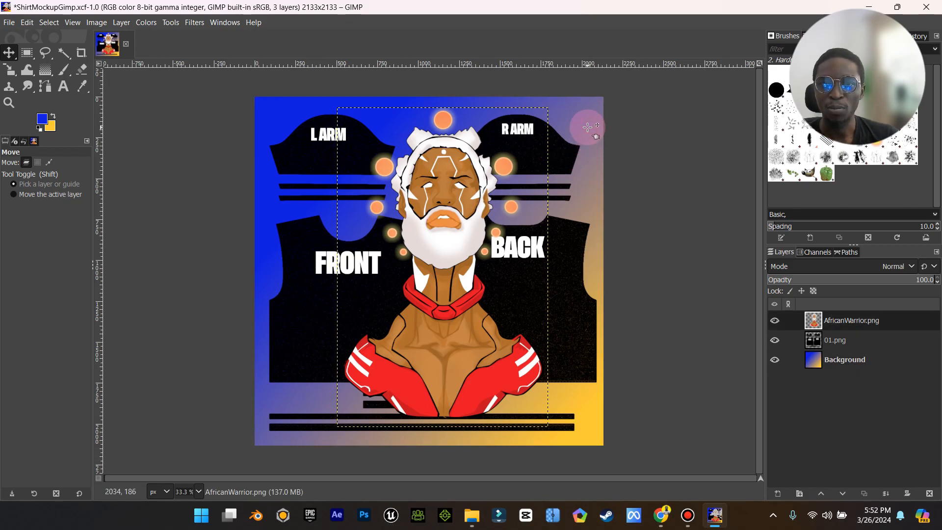
Step: Try moving the layer by its empty area beside the artwork, and undo the resulting shift of the 01.png template
left_click(562, 147)
mouse_move(562, 149)
left_mouse_down()
mouse_move(568, 156)
mouse_move(555, 163)
left_mouse_up()
key("ctrl")
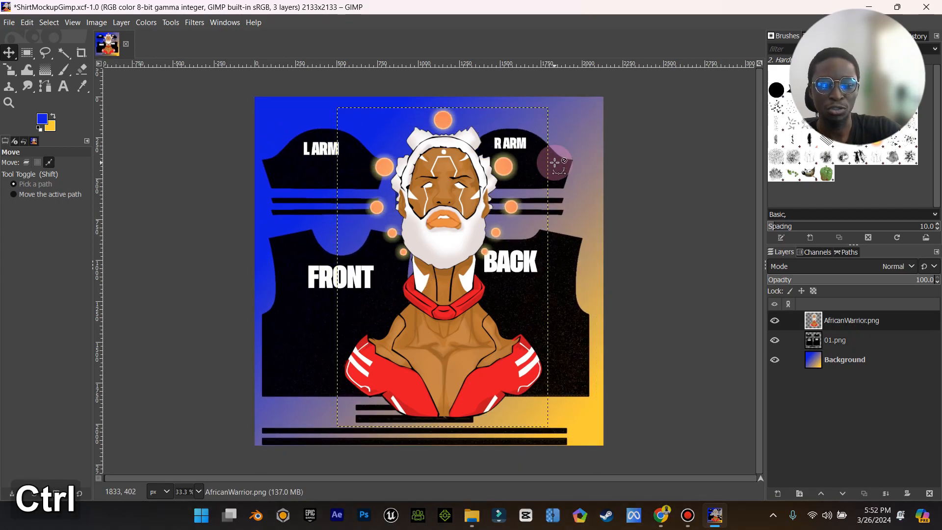
key("ctrl+z")
Step: Nudge the AfricanWarrior.png layer and scale it down to about 527 × 797 px with the Scale tool
left_click_drag(414, 180, 439, 184)
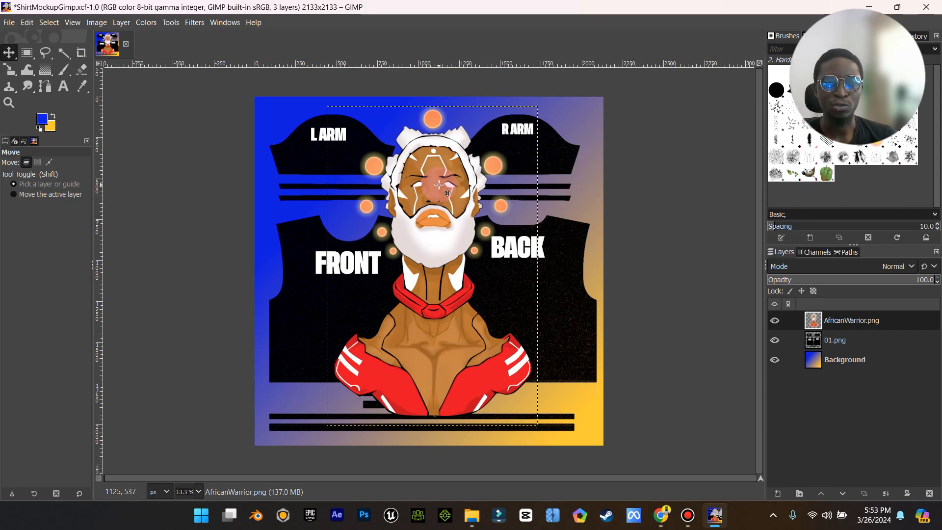
left_click(175, 25)
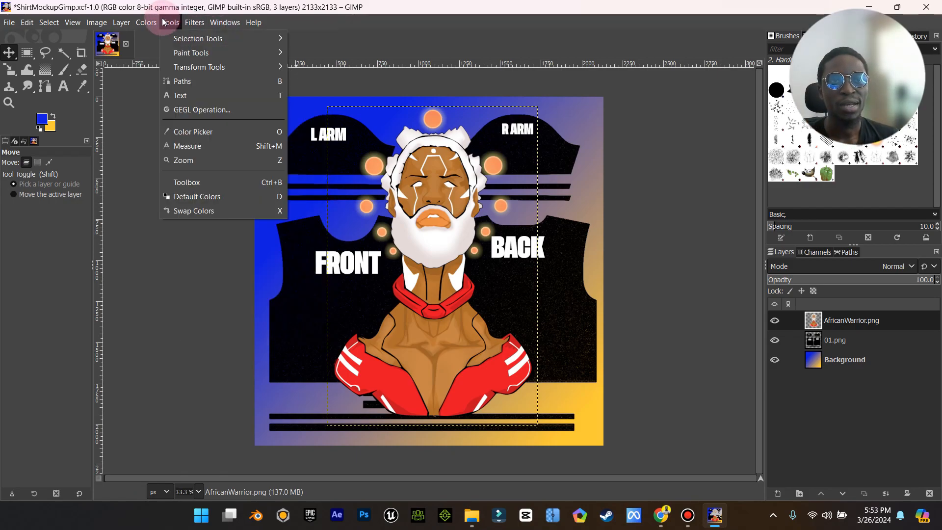
mouse_move(215, 71)
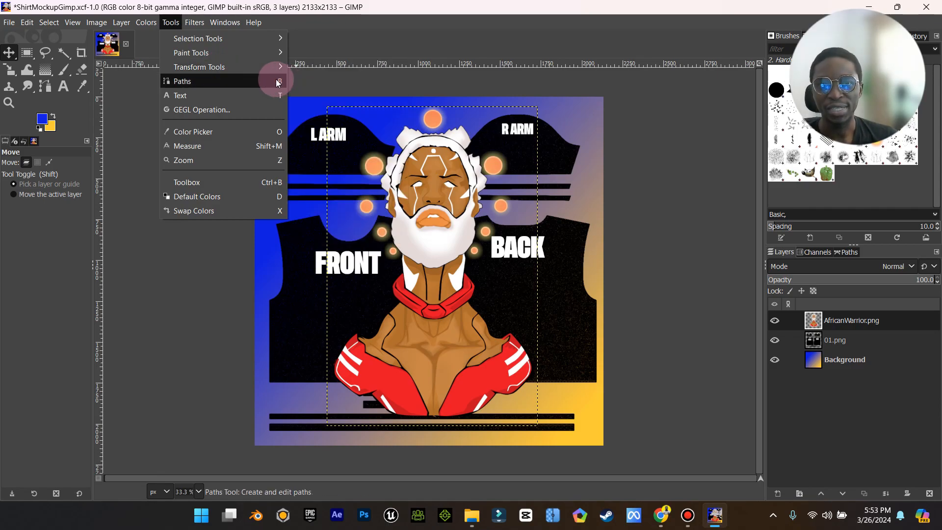
mouse_move(267, 70)
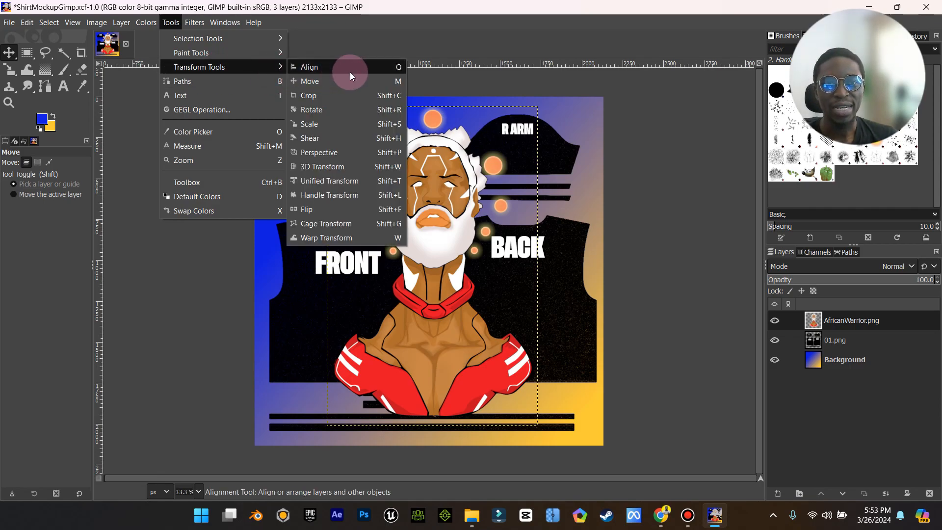
left_click(350, 124)
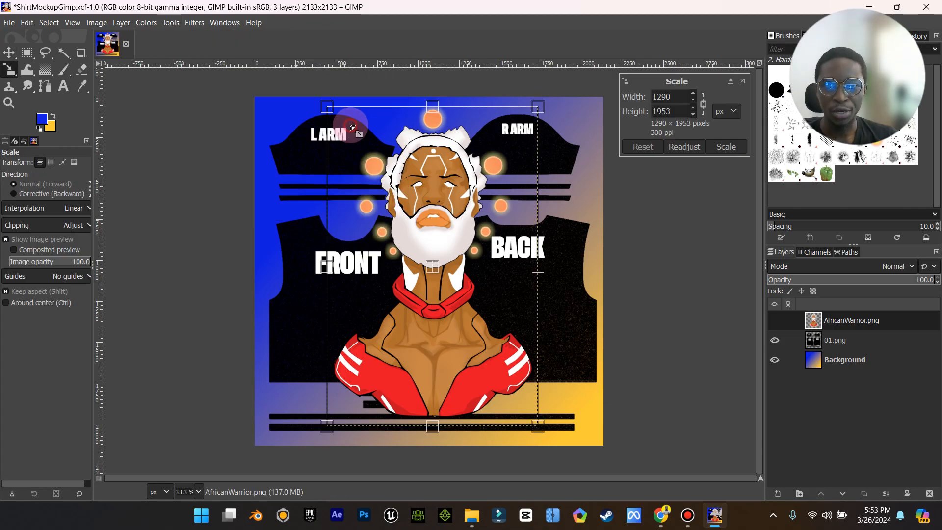
left_click_drag(538, 109, 414, 313)
left_click_drag(375, 352, 361, 324)
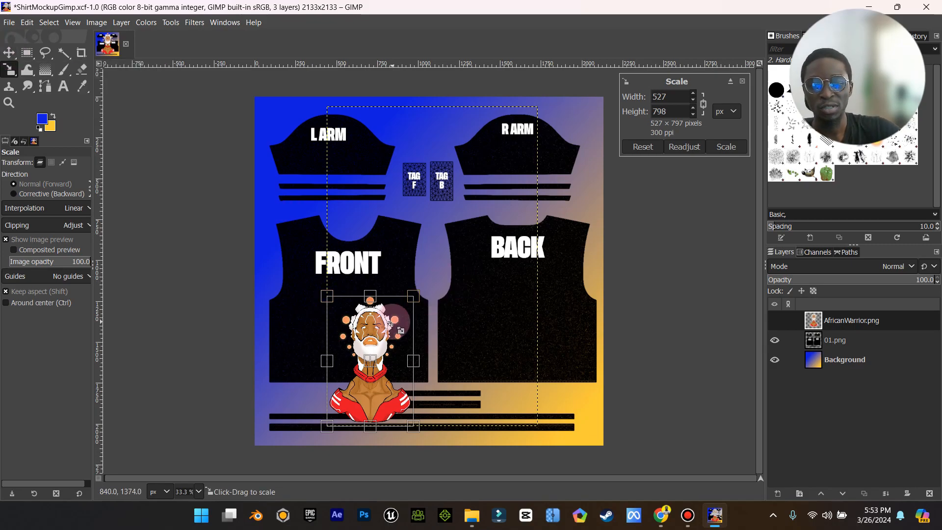
Step: Apply the scaling and move the AfricanWarrior artwork to the centre of the template's FRONT panel
key("m")
left_click_drag(377, 327, 346, 284)
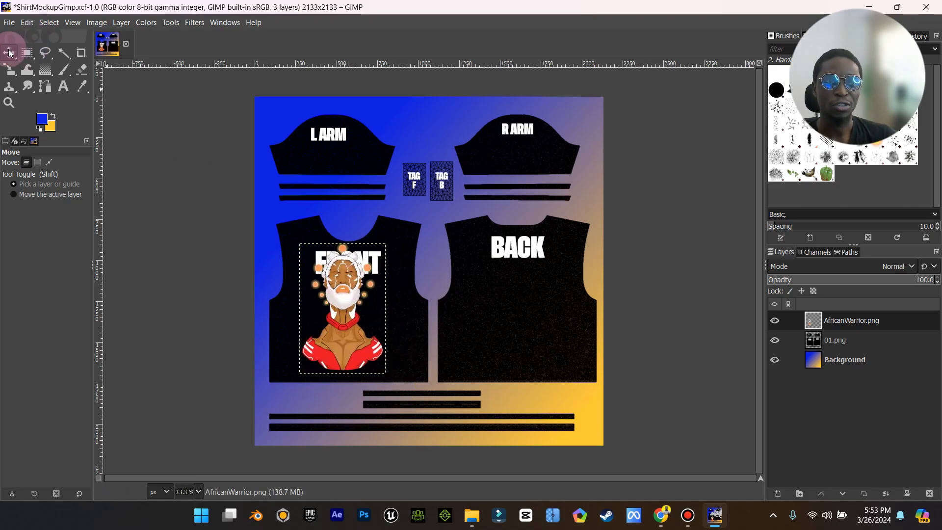
left_click_drag(350, 292, 359, 291)
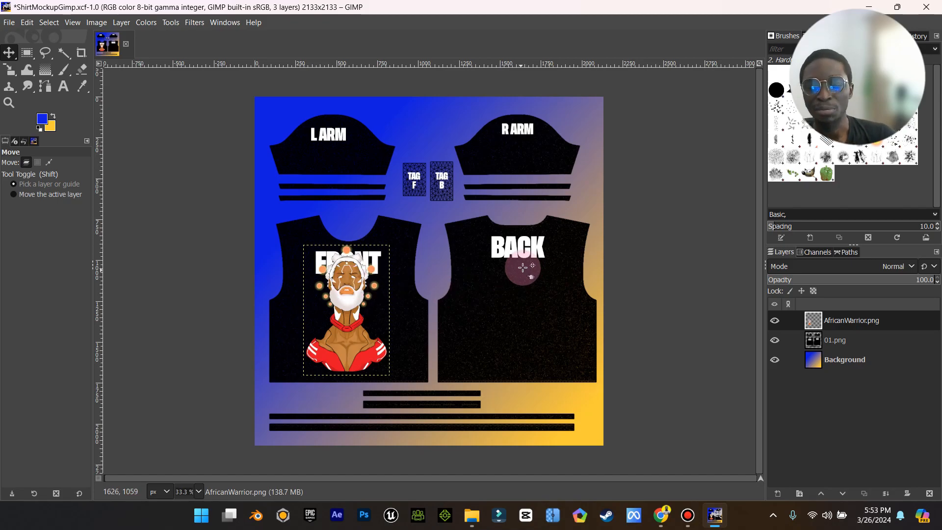
Step: Switch to the Latest folder in File Explorer and bring the Goku_Elzenitho PNG into the shirt mockup as a layer
mouse_move(474, 521)
left_click(619, 442)
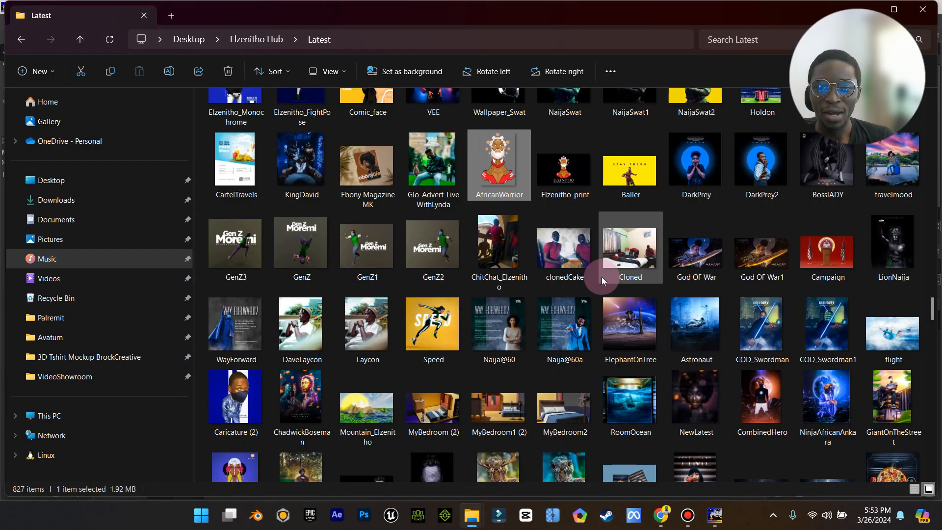
scroll(499, 285, "down", 5)
left_click_drag(301, 205, 519, 312)
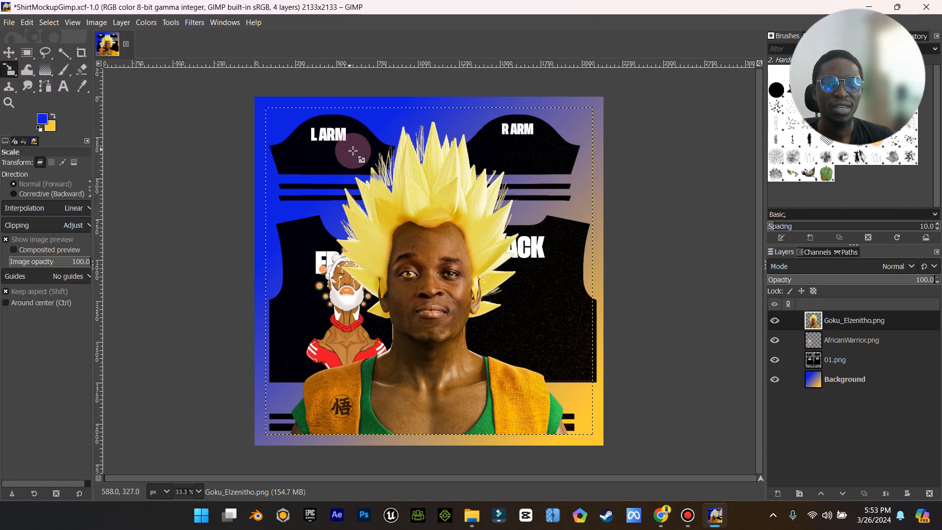
Step: Scale the Goku_Elzenitho.png layer to about 817 × 817 px and place it on the template's BACK panel
left_click(9, 76)
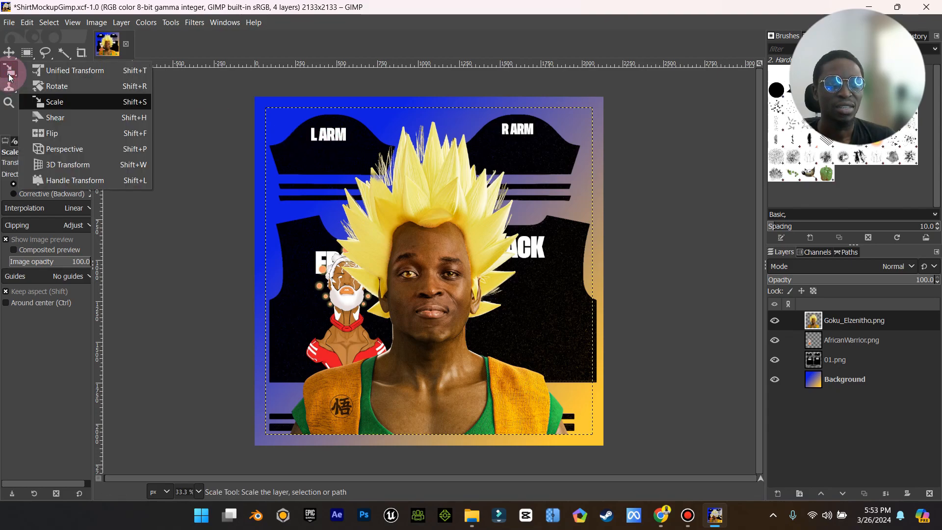
left_click(449, 171)
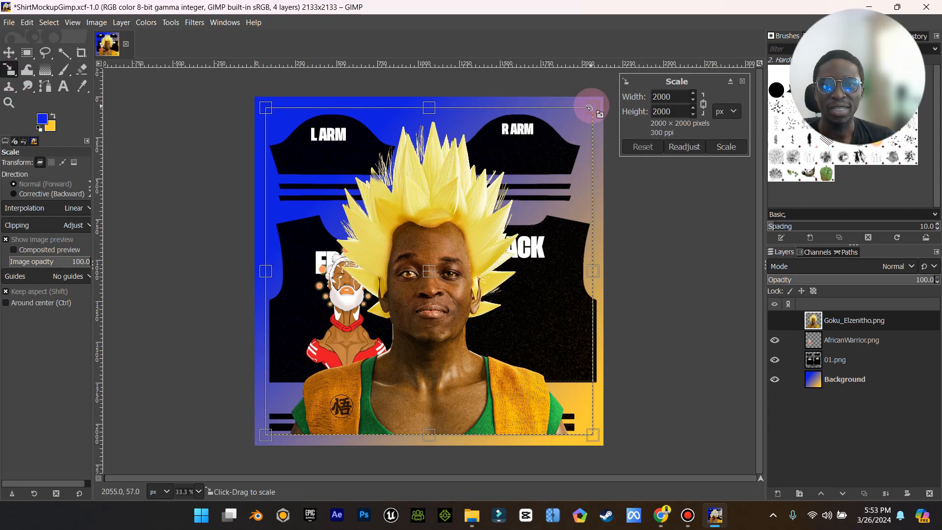
left_click_drag(591, 106, 355, 338)
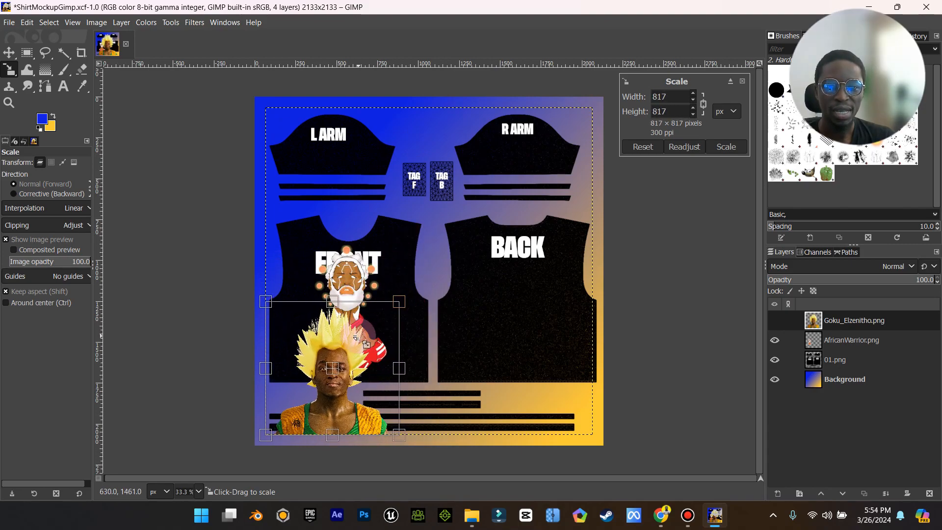
left_click(6, 55)
left_click_drag(338, 359, 524, 287)
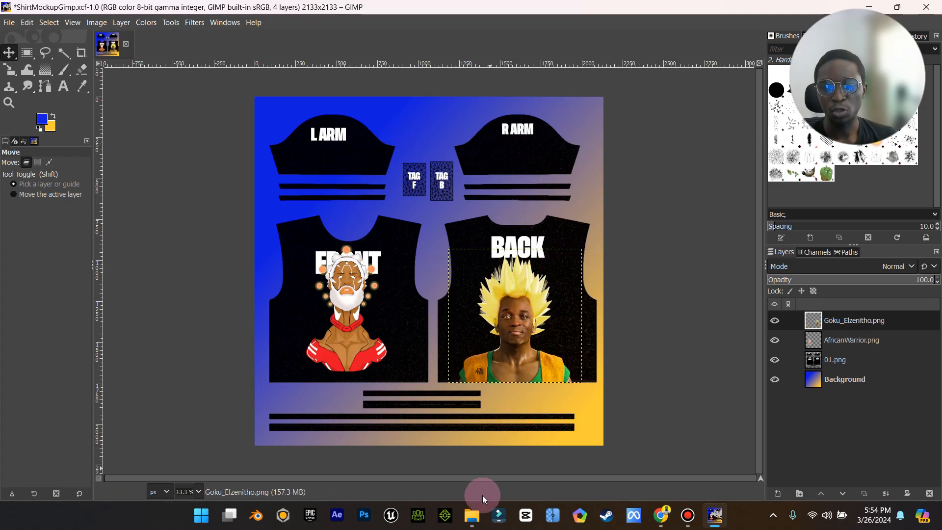
Step: Bring Elzenitho 2 from the My Brand folder in Elzenitho Hub into the mockup as a layer, converting it to GIMP's built-in sRGB profile
mouse_move(472, 517)
left_click(603, 456)
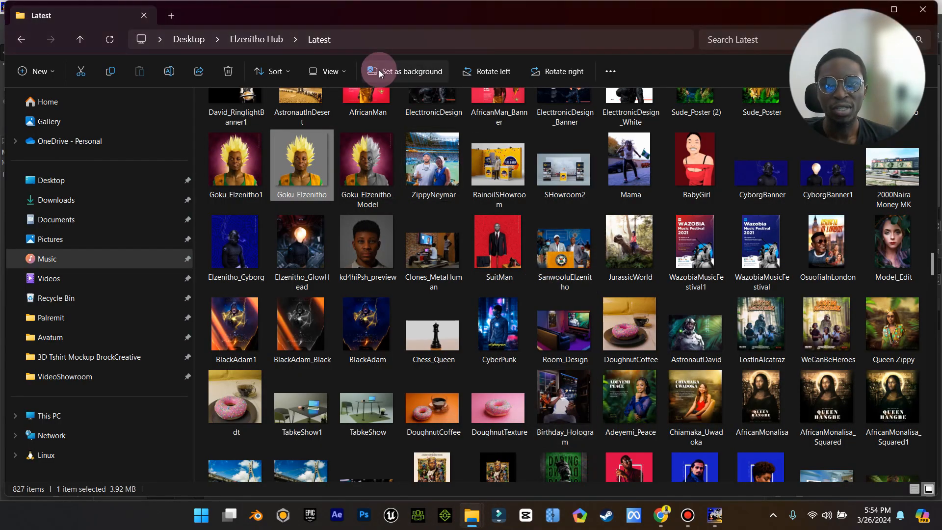
left_click(265, 39)
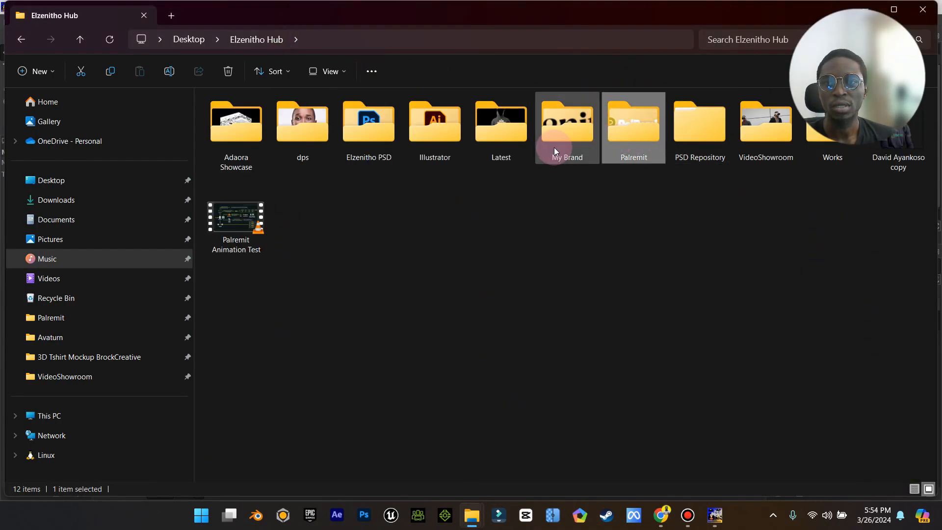
double_click(569, 132)
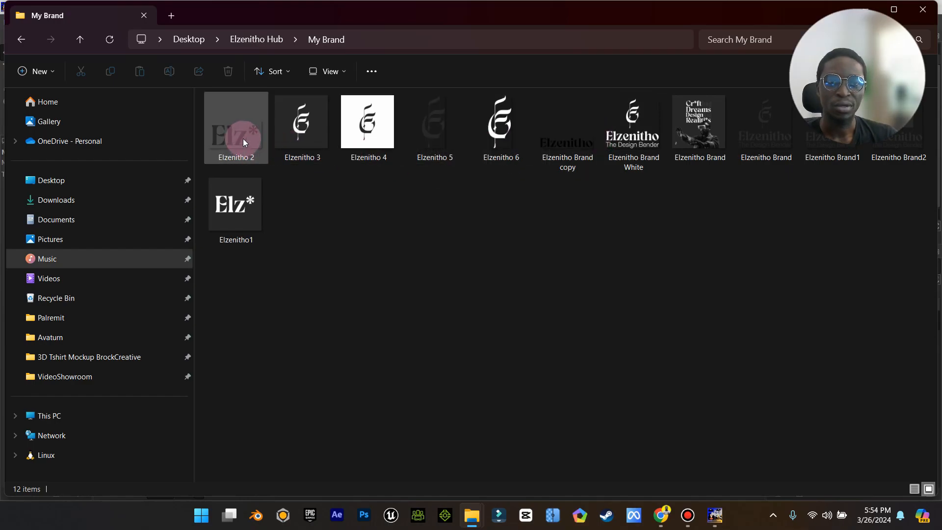
left_click_drag(234, 136, 422, 235)
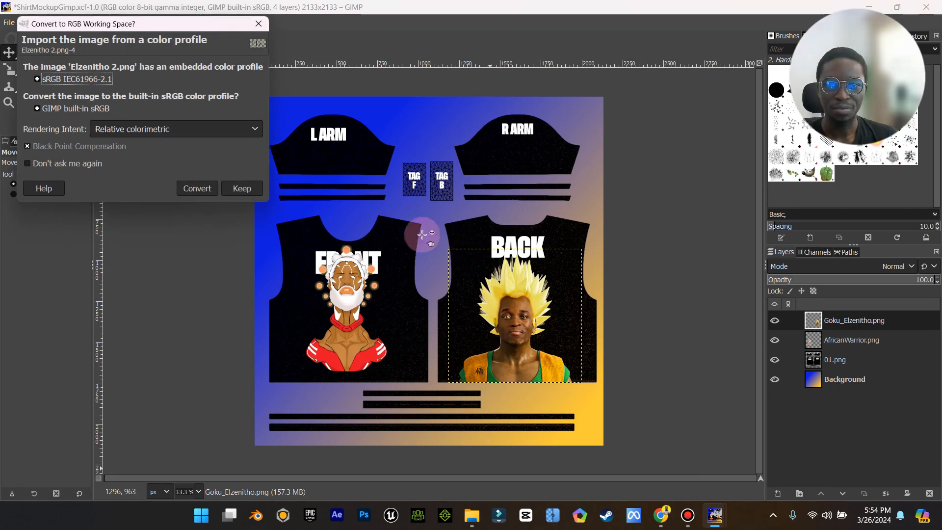
left_click(199, 188)
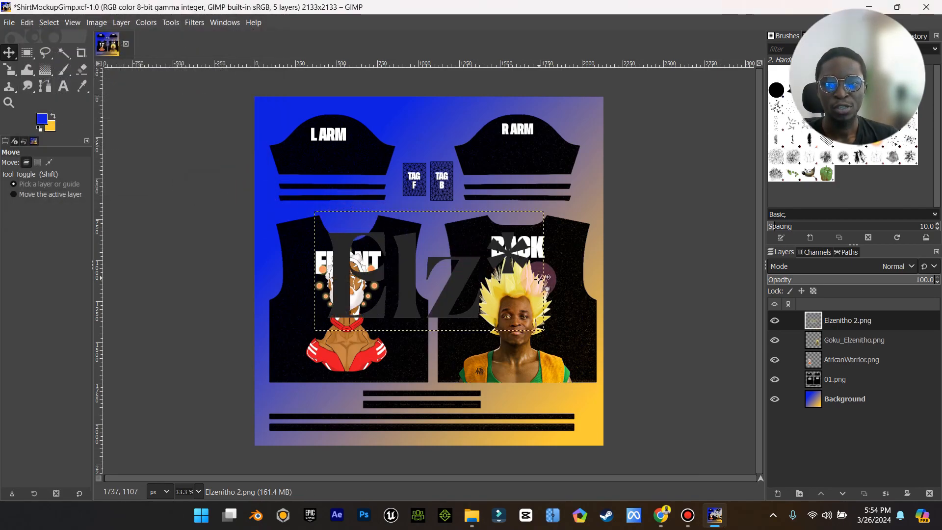
Step: Scale the Elzenitho 2.png logo layer down proportionally to about 344 × 180 px
left_click(17, 71)
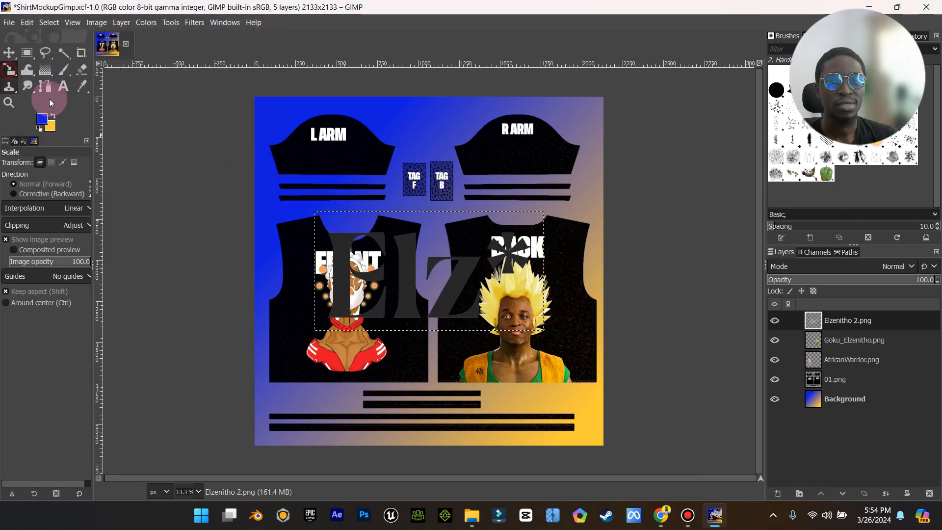
left_click(452, 280)
left_click_drag(540, 214, 360, 305)
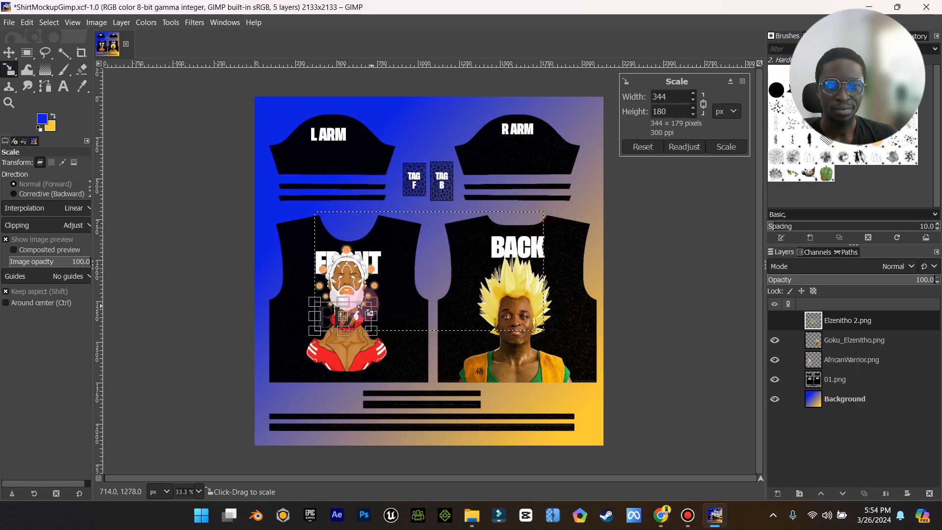
Step: Apply the scaling and move the Elz* logo onto the template's L ARM panel
left_click(9, 53)
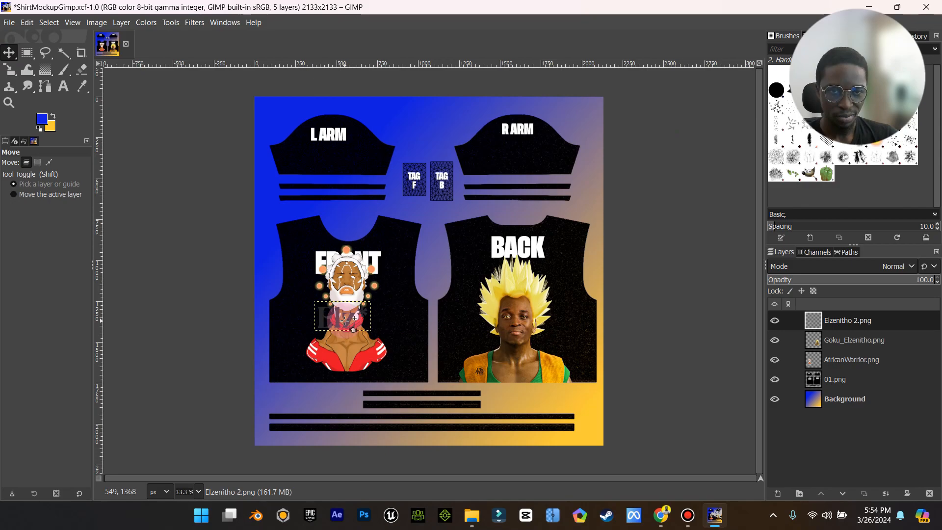
left_click_drag(352, 306, 332, 172)
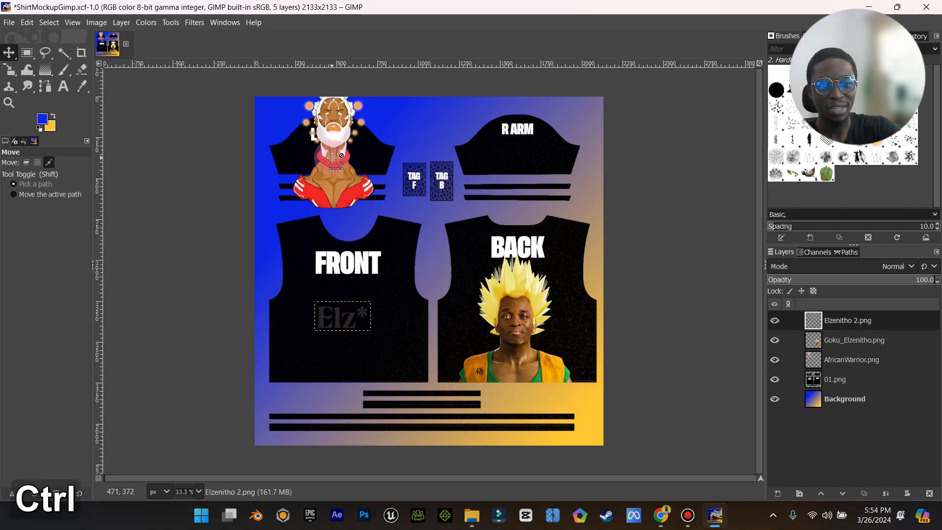
key("ctrl+z")
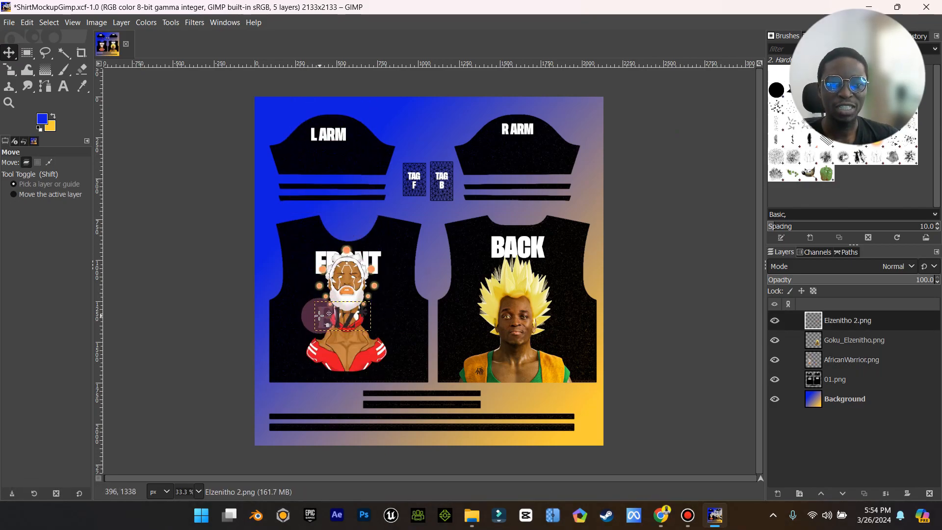
left_click_drag(321, 317, 328, 149)
Step: Duplicate the Elzenitho 2.png layer and place the copy at the same height on the R ARM panel
left_click(881, 325)
right_click(881, 320)
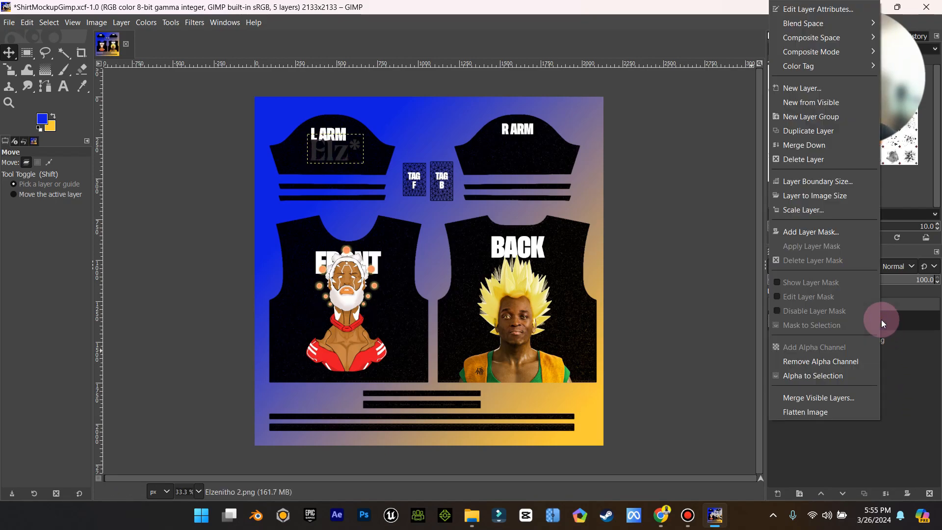
left_click(824, 131)
left_click_drag(337, 149, 515, 150)
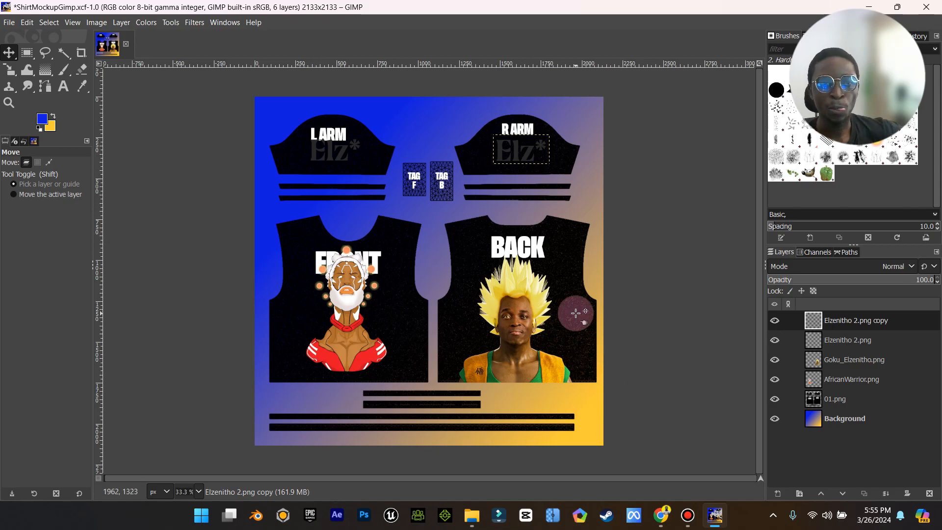
Step: Select the Background layer and change the foreground color to a medium green
left_click(602, 429)
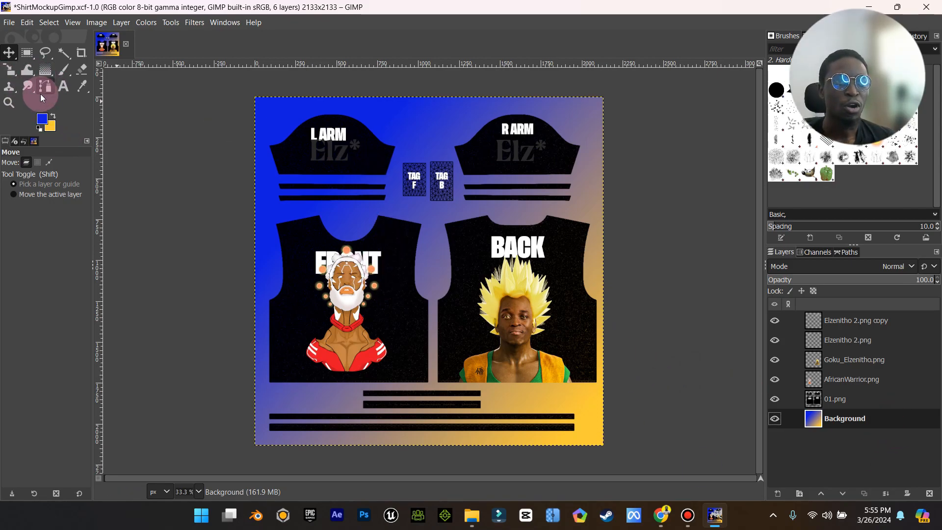
left_click(43, 120)
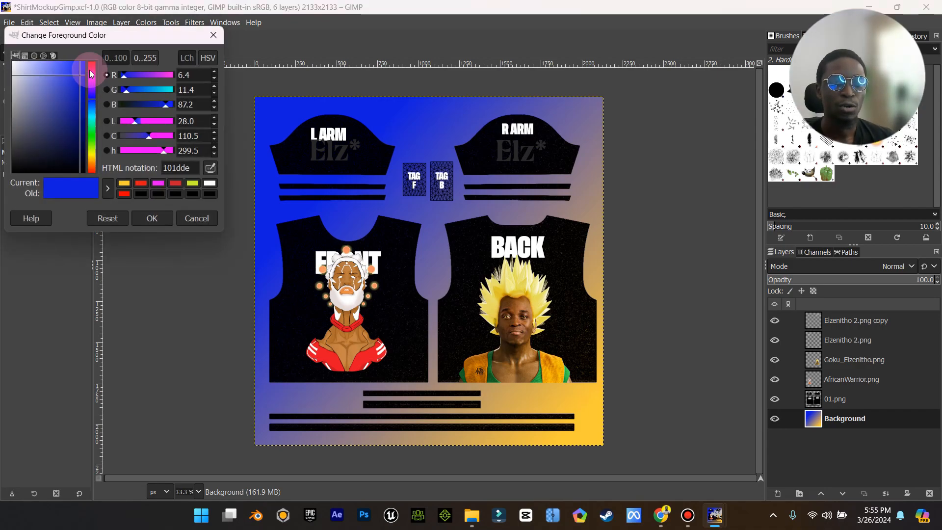
left_click(92, 68)
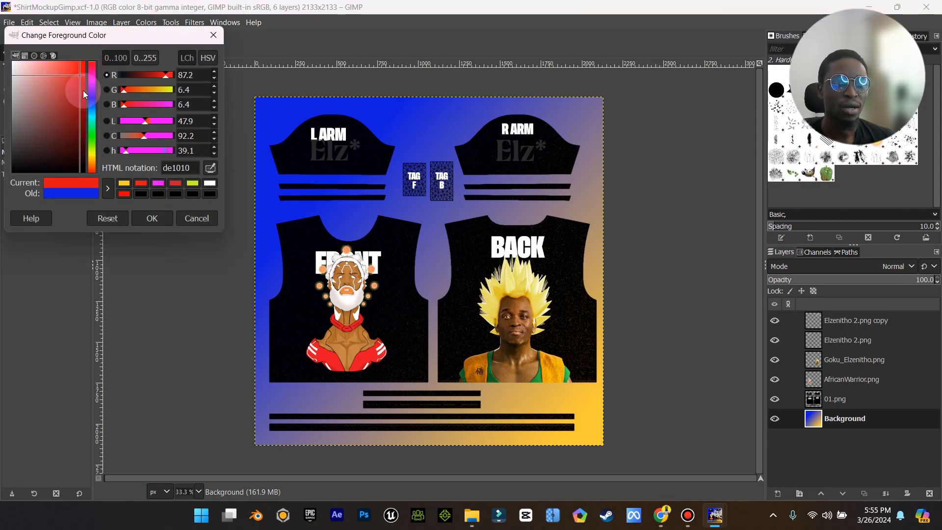
left_click(93, 134)
left_click_drag(72, 78, 79, 91)
left_click(151, 218)
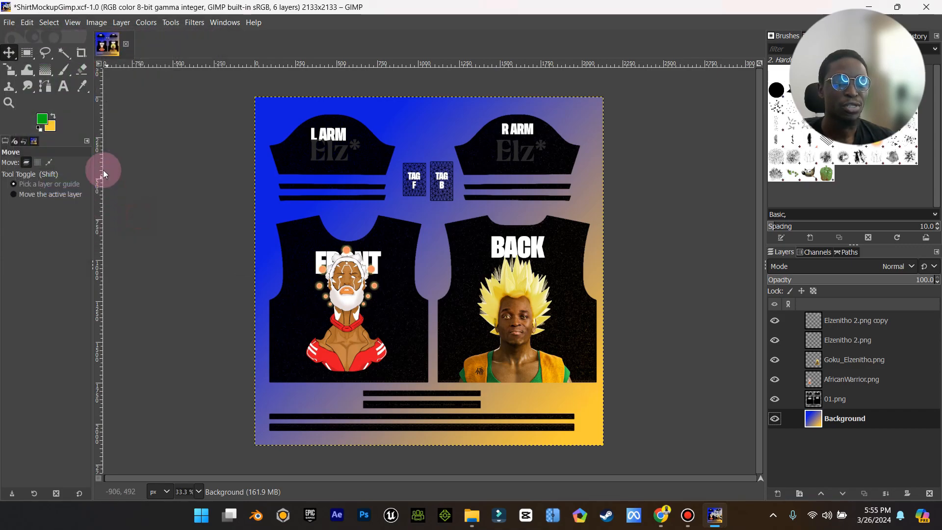
Step: Change the background color to the very dark green 003007
left_click(52, 129)
mouse_move(94, 145)
left_mouse_down()
mouse_move(95, 132)
mouse_move(82, 160)
mouse_move(85, 151)
left_mouse_up()
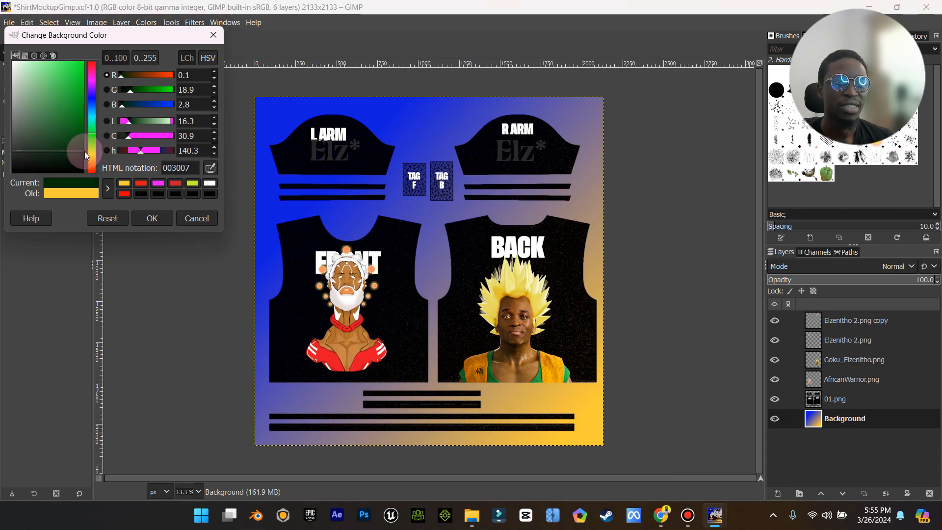
left_click(152, 219)
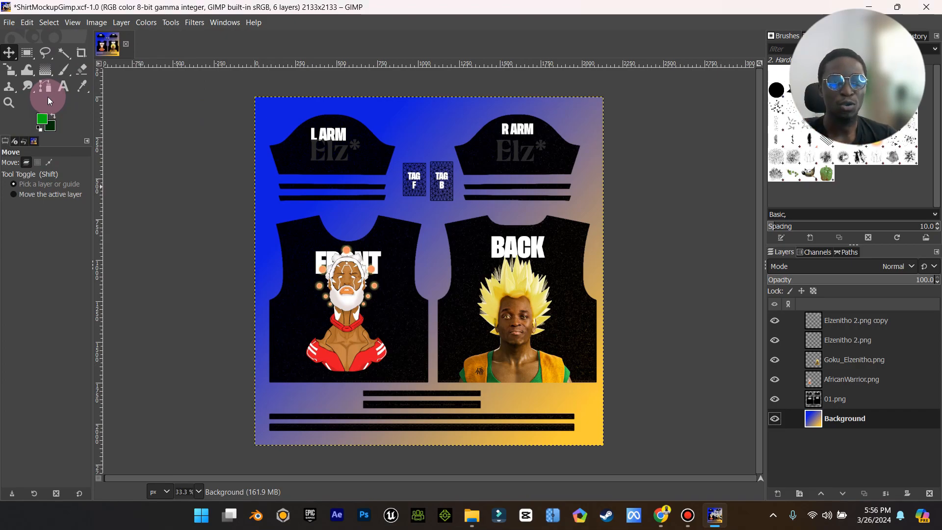
Step: Fill the whole Background layer with the green foreground color using Bucket Fill
right_click(50, 73)
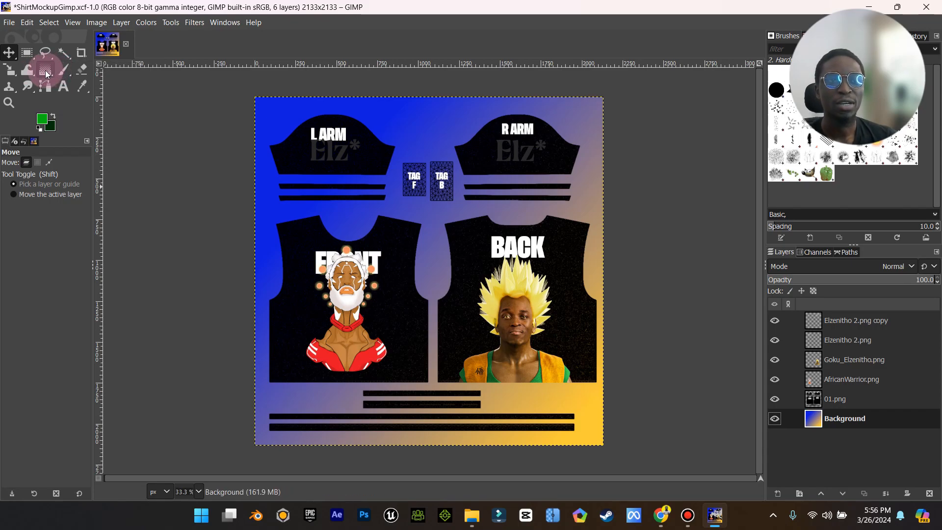
right_click(47, 73)
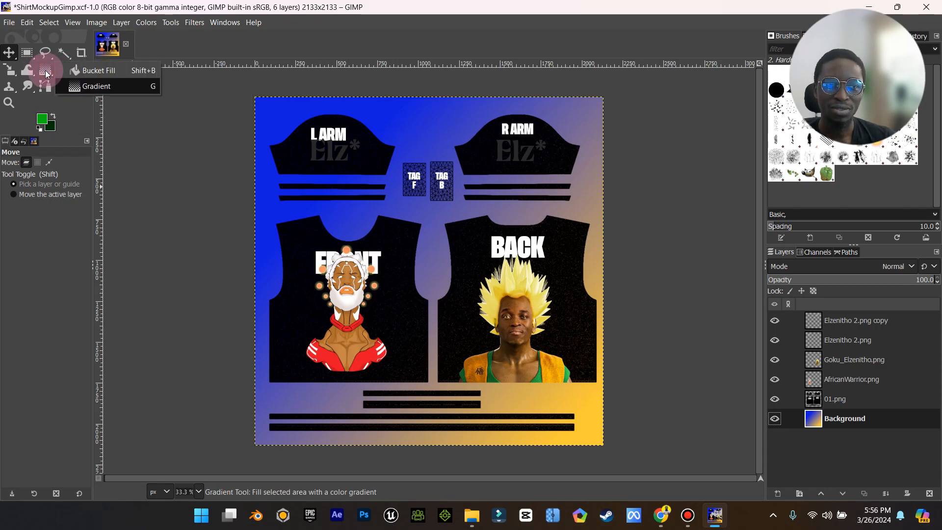
left_click(46, 73)
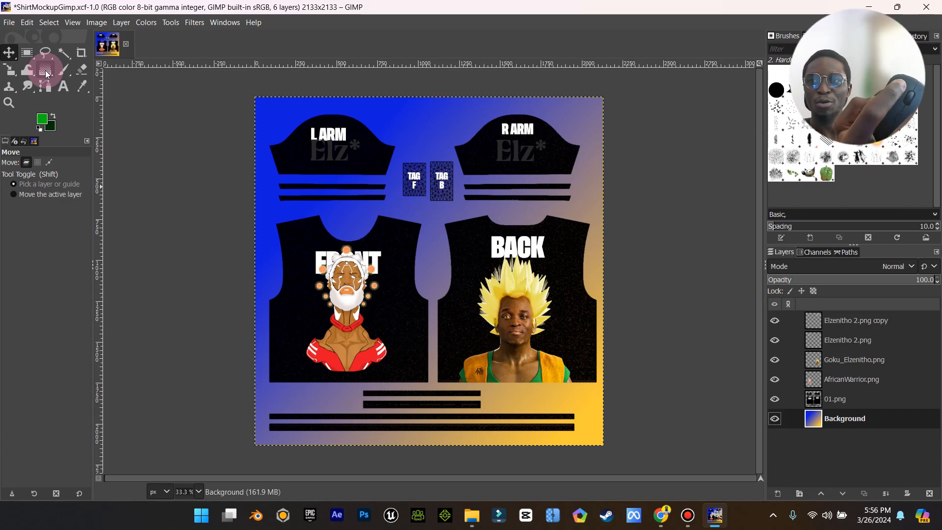
right_click(45, 71)
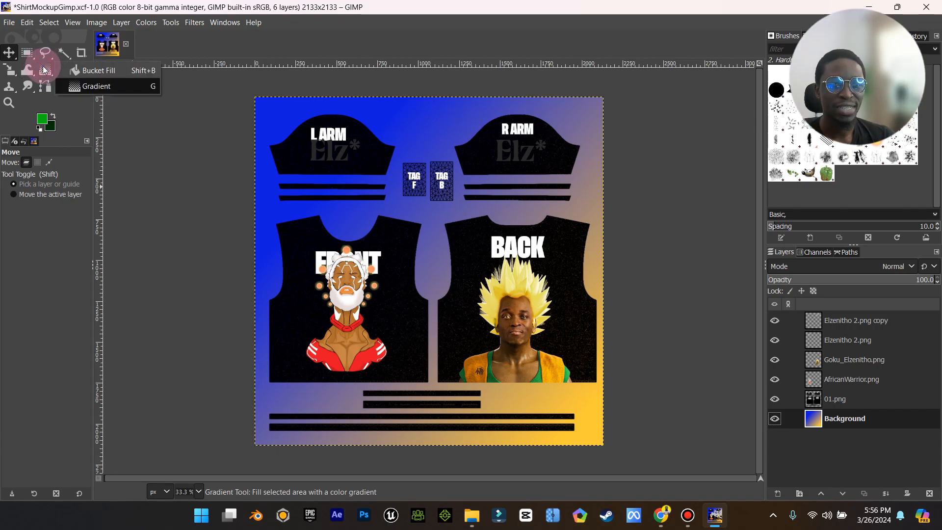
left_click(102, 70)
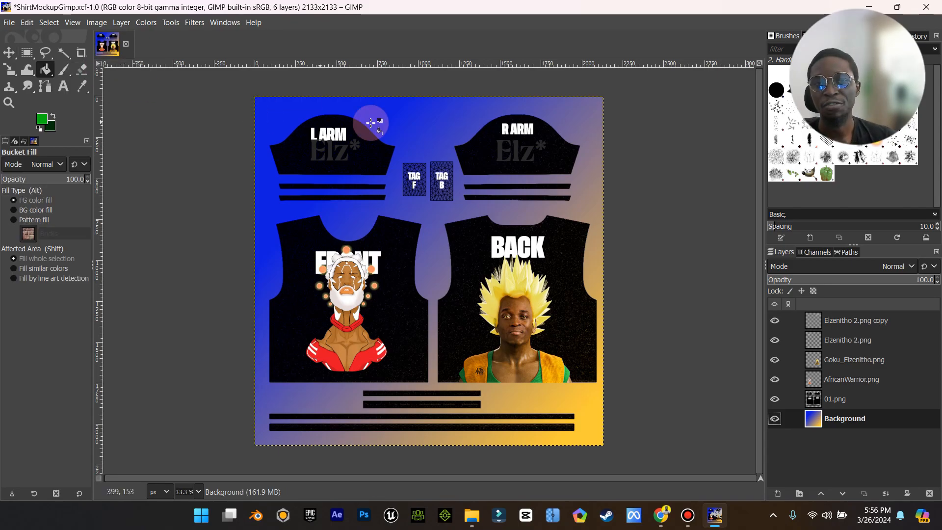
left_click(426, 122)
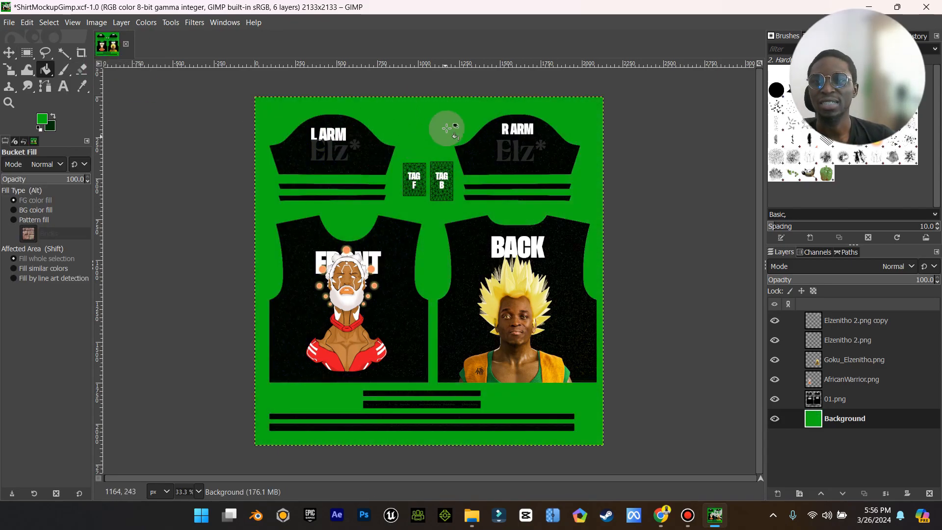
Step: Draw a linear foreground-to-background gradient diagonally across the Background layer, from about (90, 69) to (1716, 1689) px
left_click(46, 70)
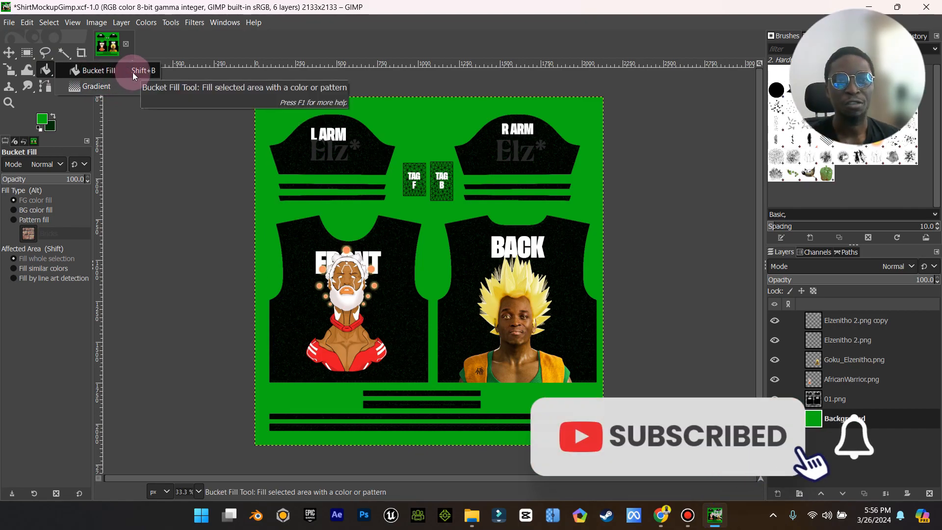
left_click(111, 86)
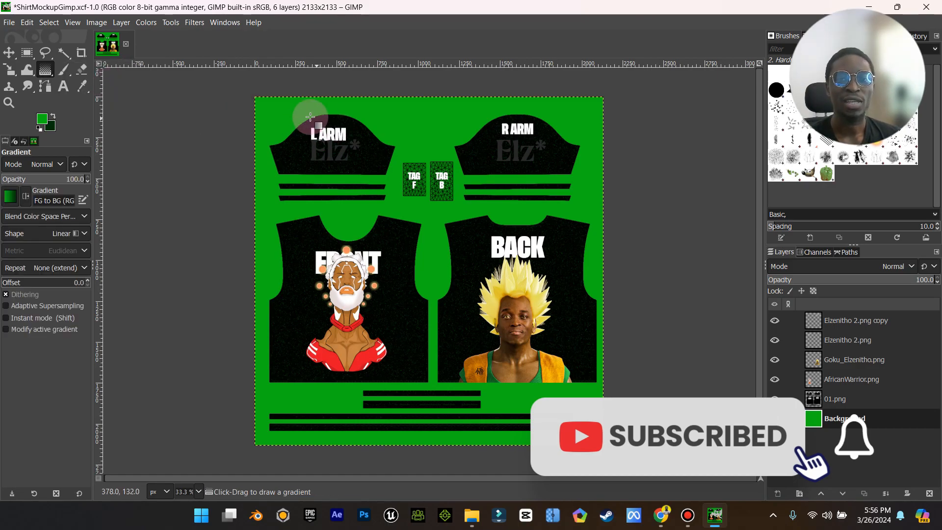
left_click(269, 108)
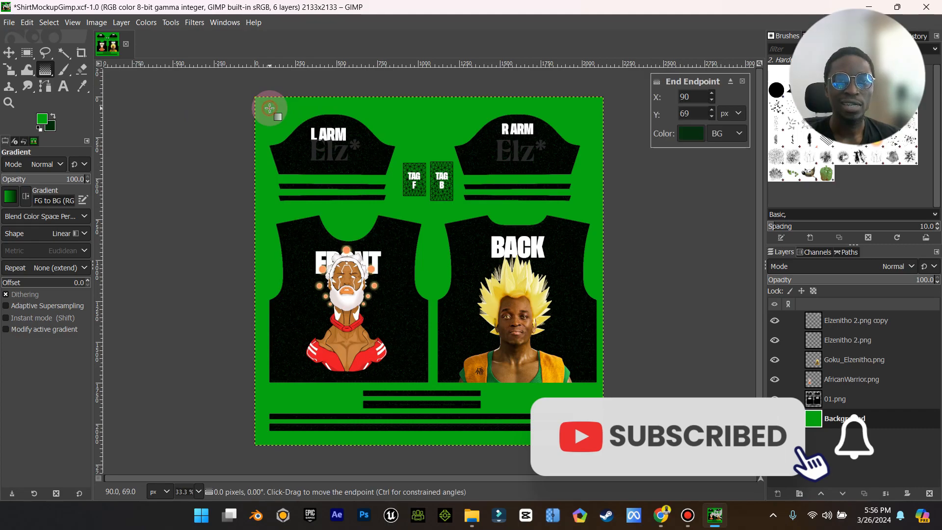
left_click_drag(269, 108, 536, 373)
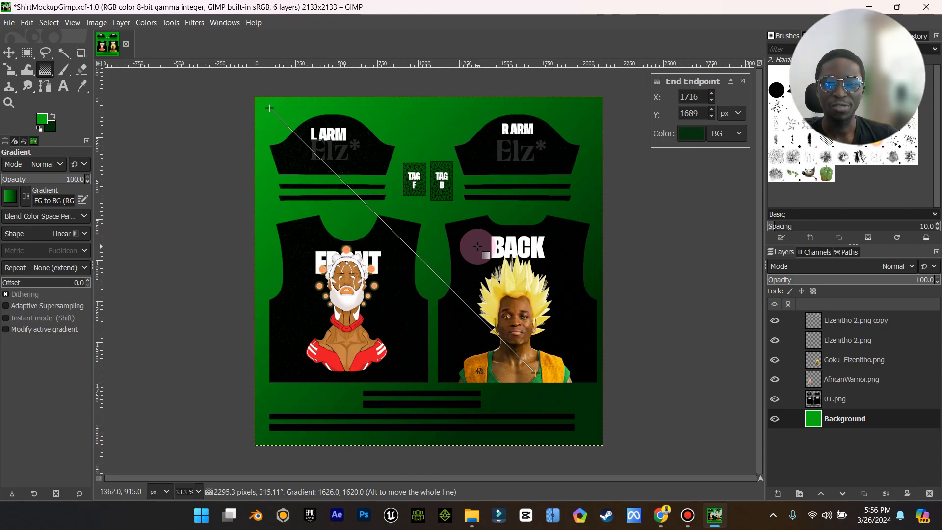
left_click(15, 53)
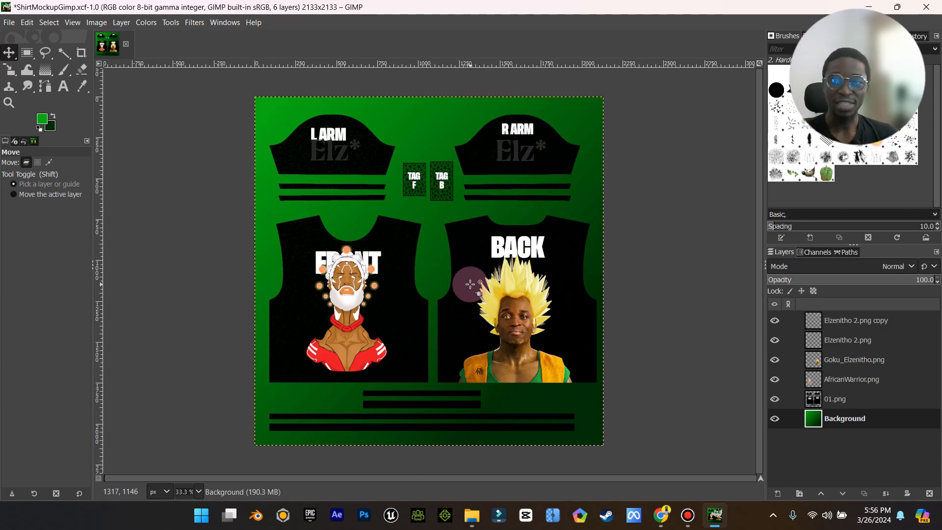
Step: Hide the 01.png template layer and save the ShirtMockupGimp.xcf project
left_click(774, 400)
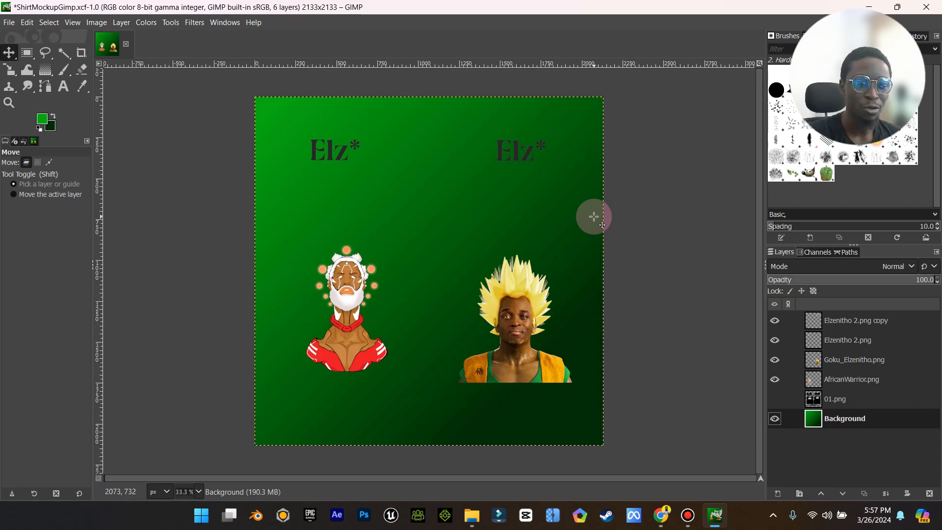
key("ctrl+s")
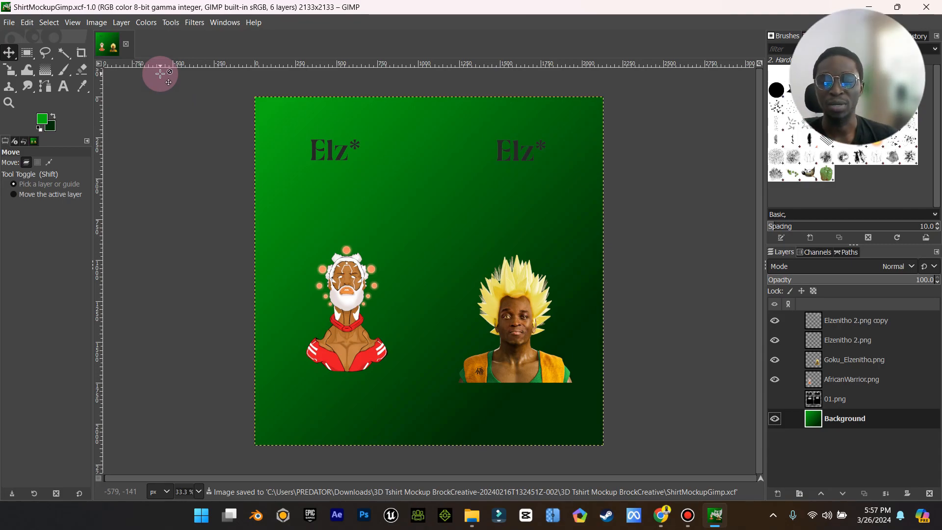
Step: Export the image as TestTutorial.png to the 3D Tshirt Mockup BrockCreative folder with the default PNG options
left_click(7, 23)
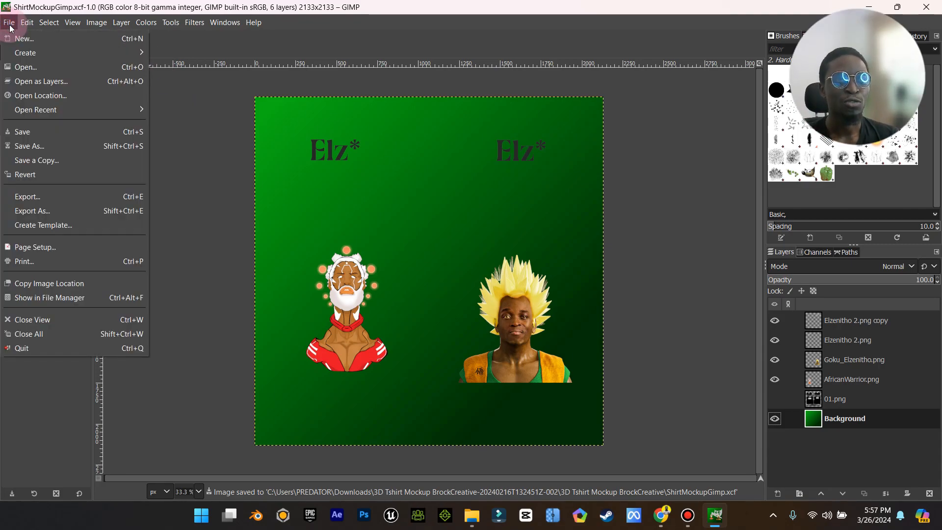
left_click(67, 205)
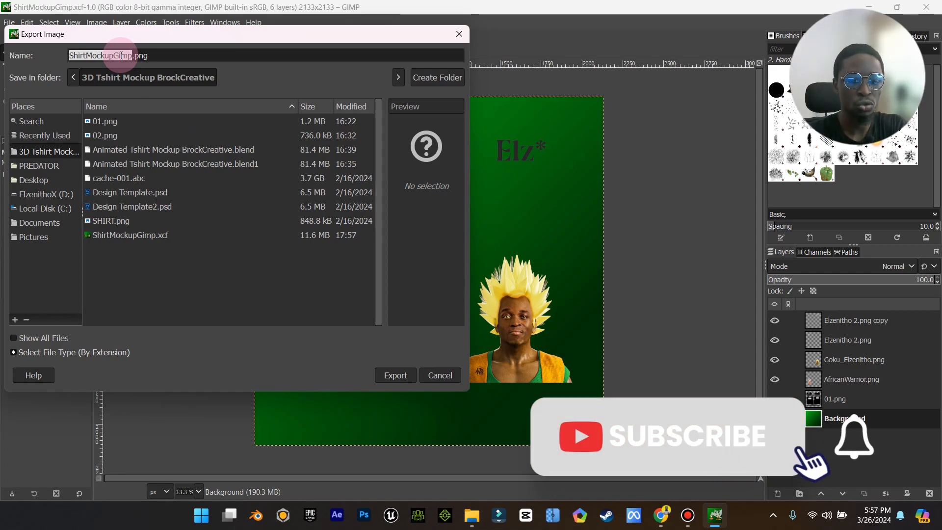
key("Caps_Lock")
type("Test")
key("Caps_Lock")
type("Tutorial")
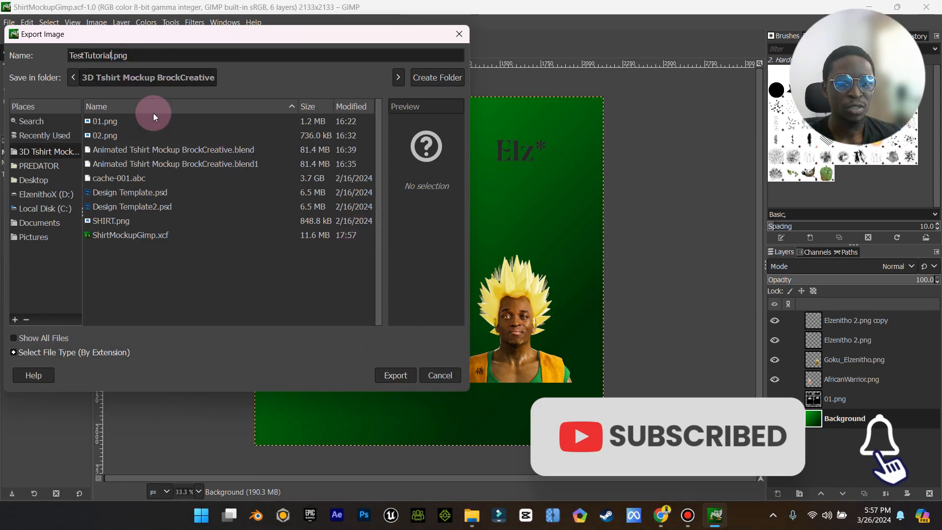
left_click(397, 374)
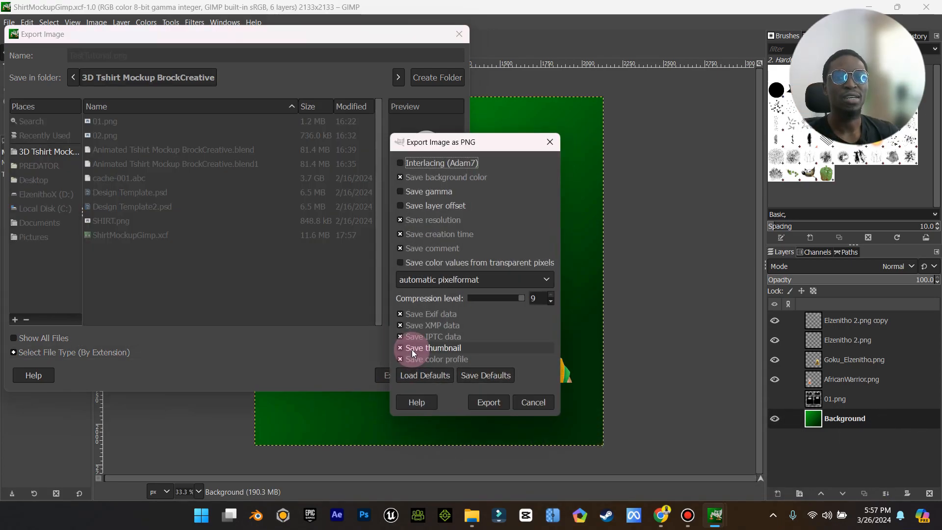
left_click(498, 401)
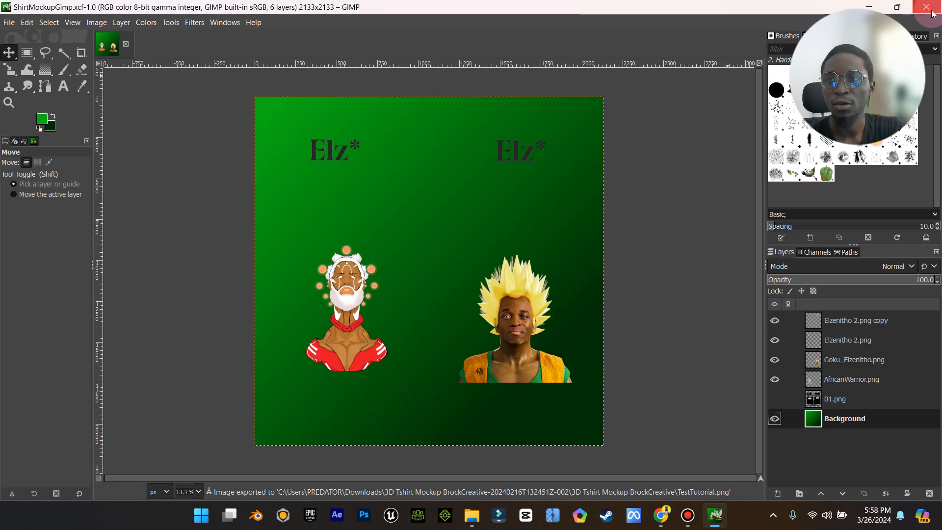
Step: Switch to the 3D Tshirt Mockup BrockCreative folder in File Explorer, view the exported TestTutorial image and close the viewer
left_click(864, 5)
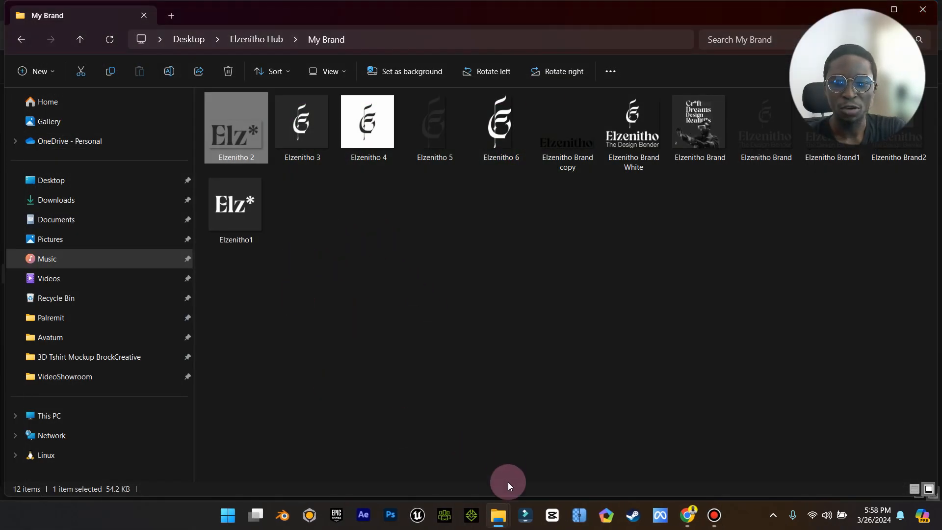
mouse_move(497, 509)
left_click(391, 474)
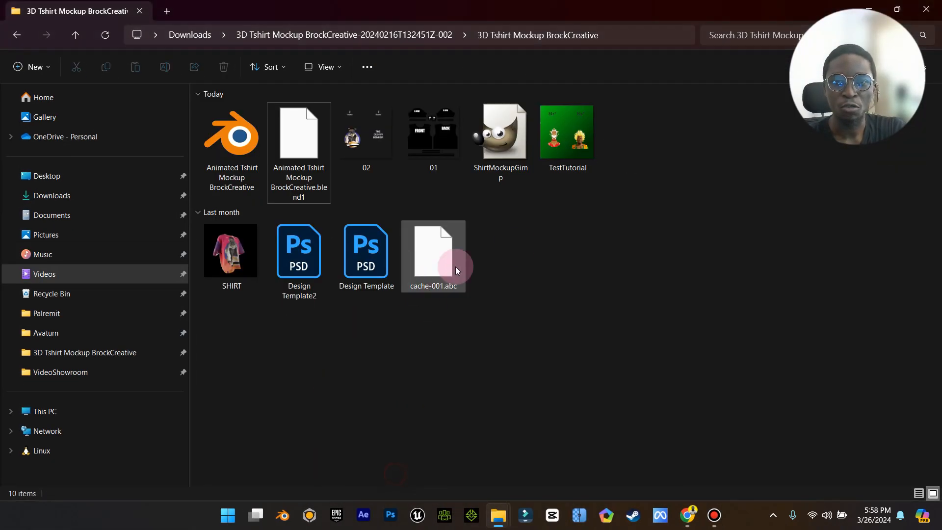
left_click(567, 161)
left_click(567, 161)
left_click(433, 440)
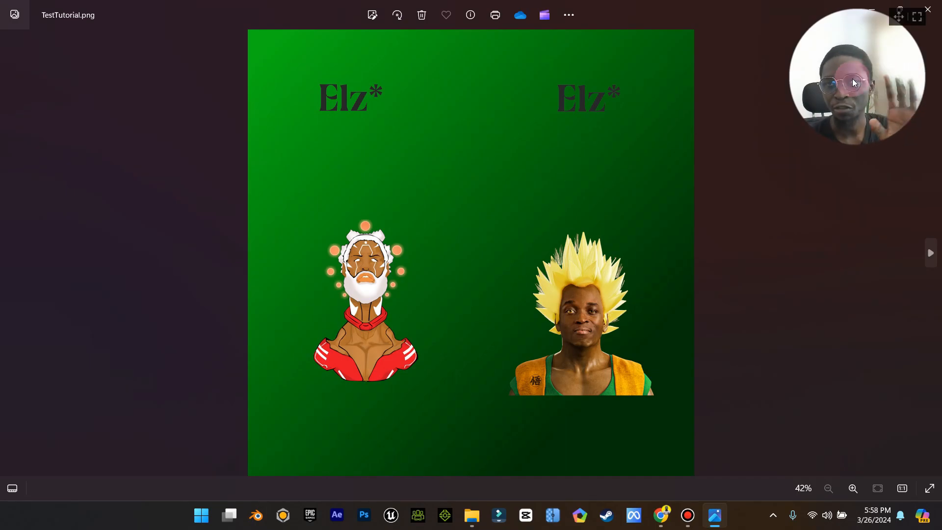
left_click(938, 10)
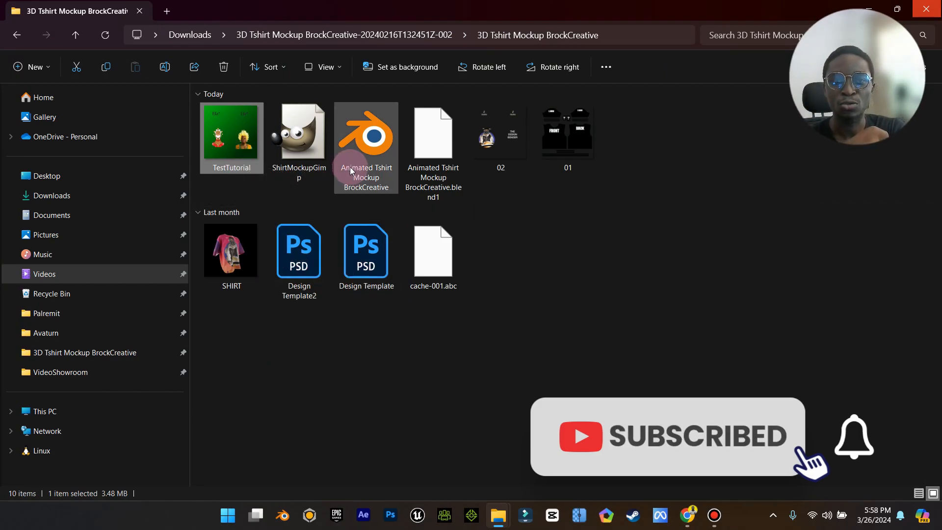
Step: Open the Animated Tshirt Mockup BrockCreative file in Blender and replace the shirt's ShirtMockupGimp.png image texture with TestTutorial.png
left_click(373, 146)
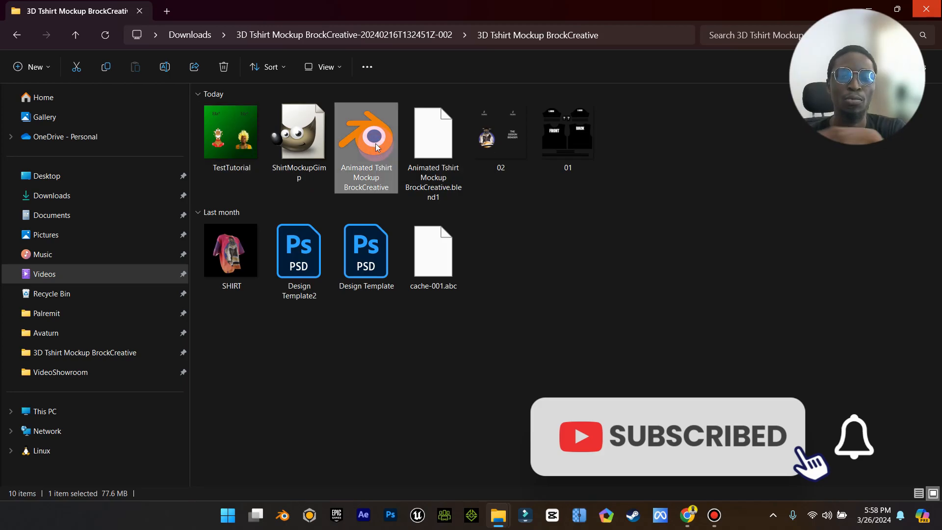
double_click(376, 143)
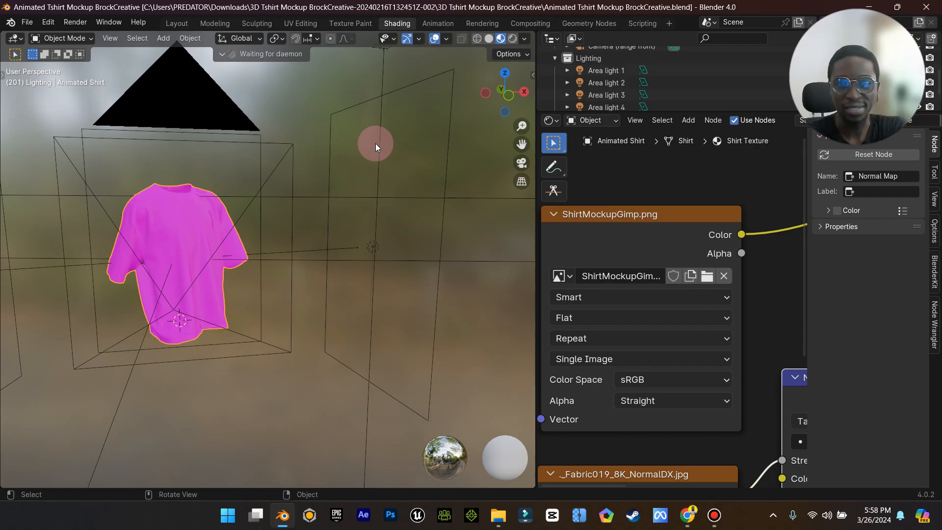
left_click(646, 216)
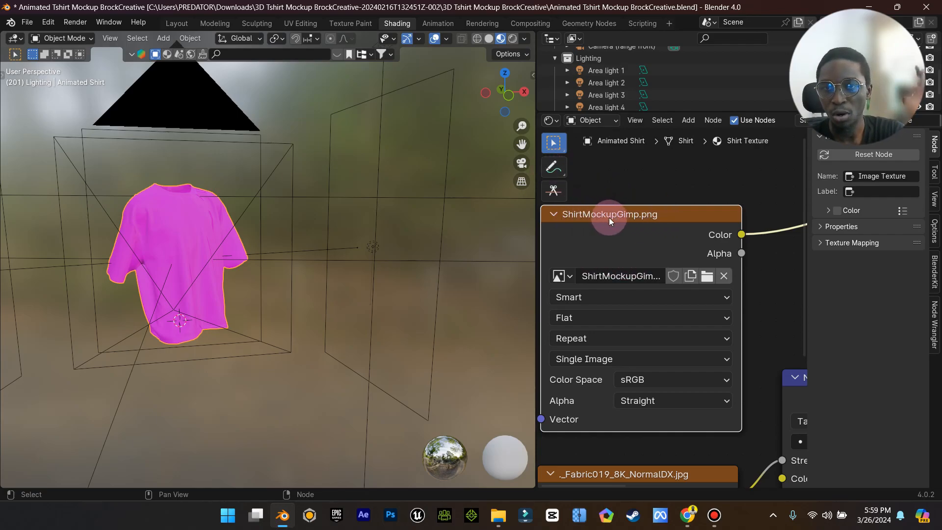
left_click(723, 276)
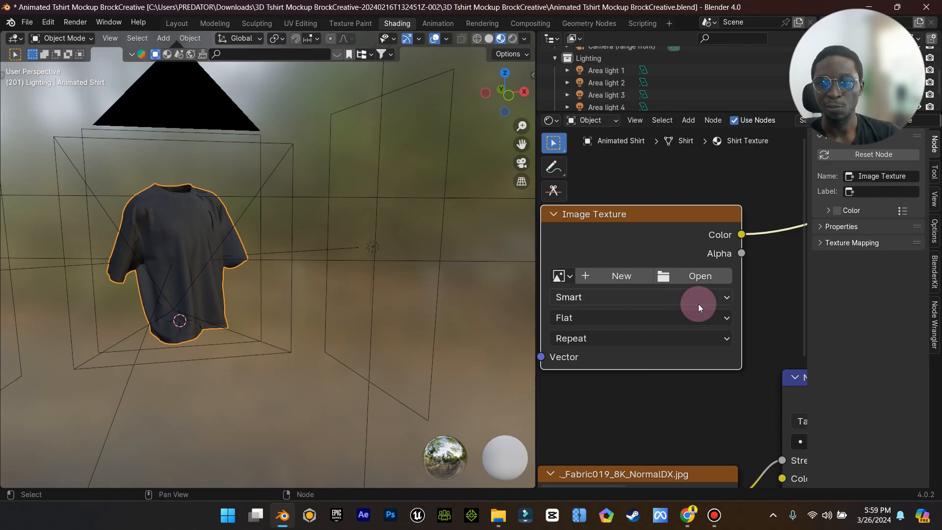
left_click(687, 278)
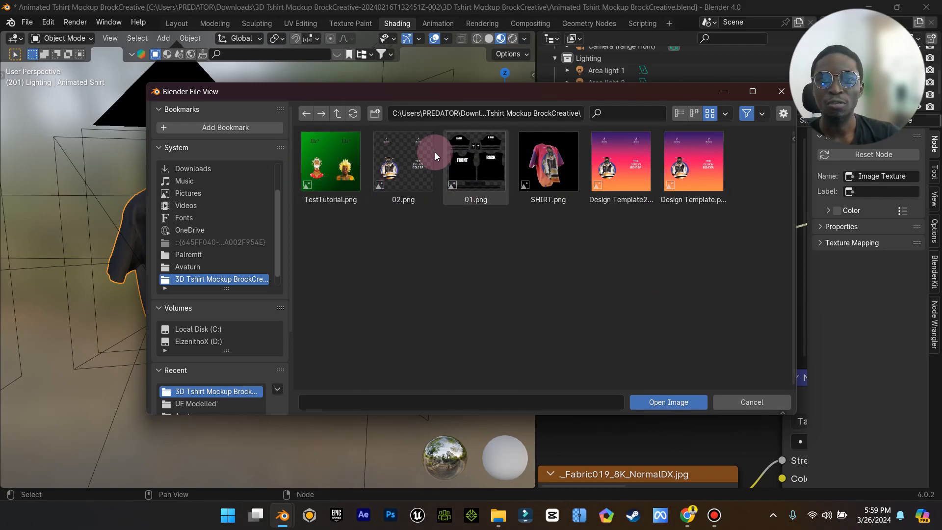
left_click(329, 159)
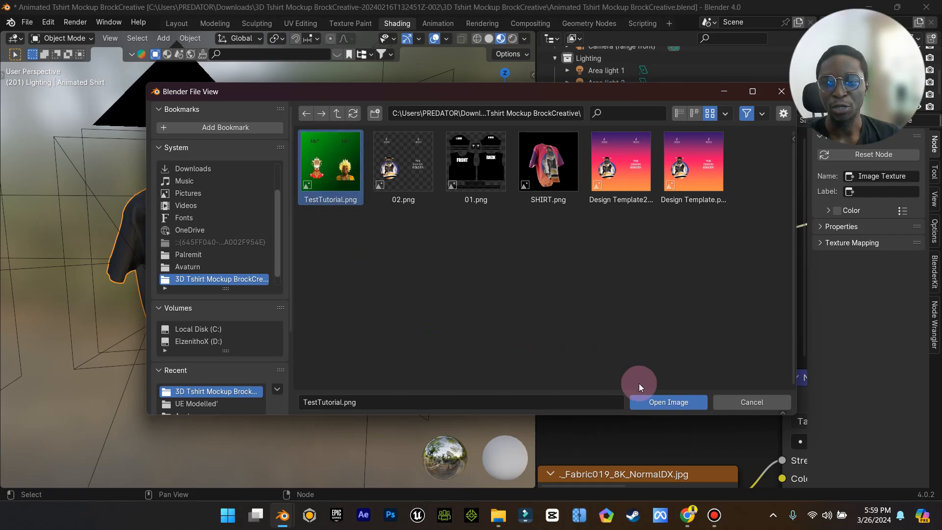
left_click(663, 404)
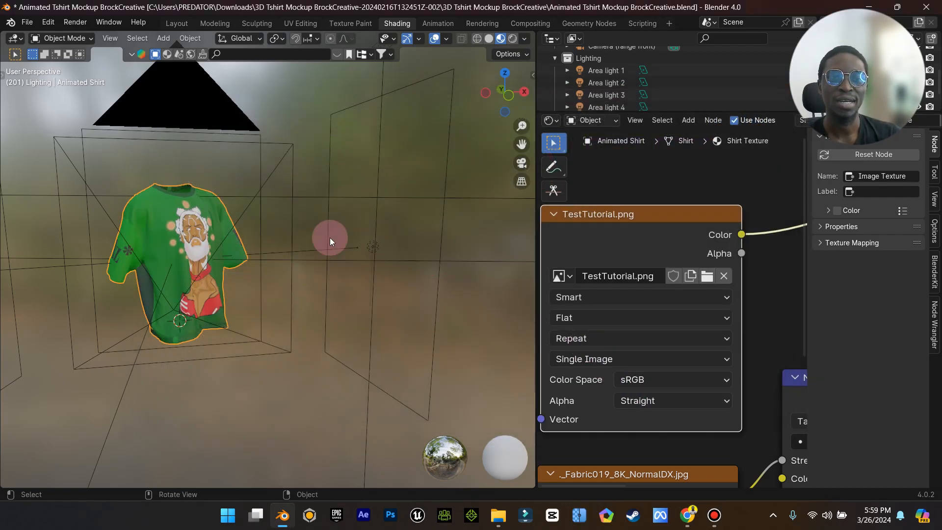
Step: Compare the shirt in Solid, Wireframe, Material Preview and Rendered viewport shading, then return to Material Preview
left_click(487, 40)
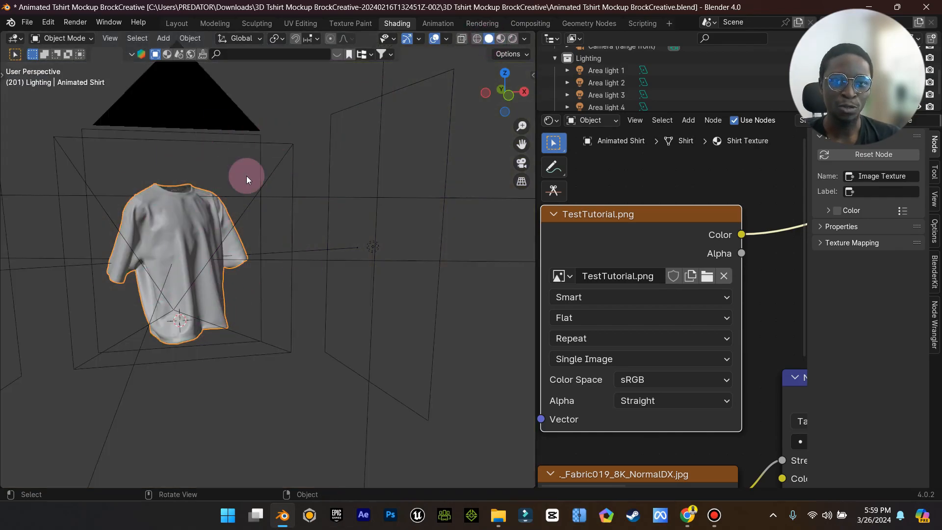
left_click(477, 39)
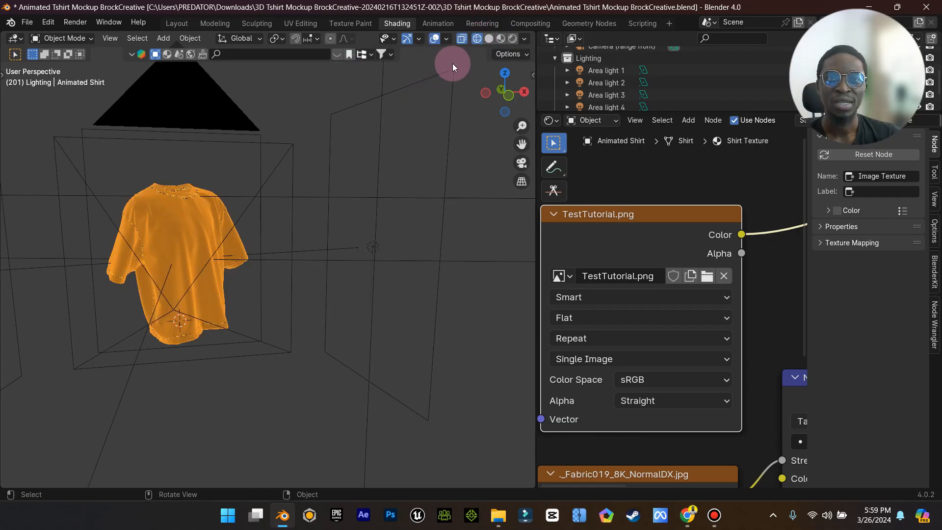
left_click(488, 39)
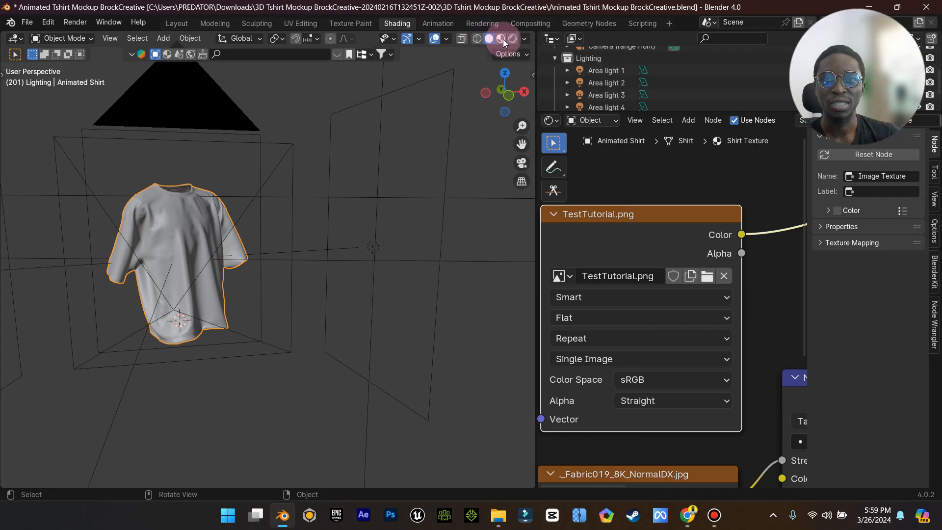
left_click(501, 39)
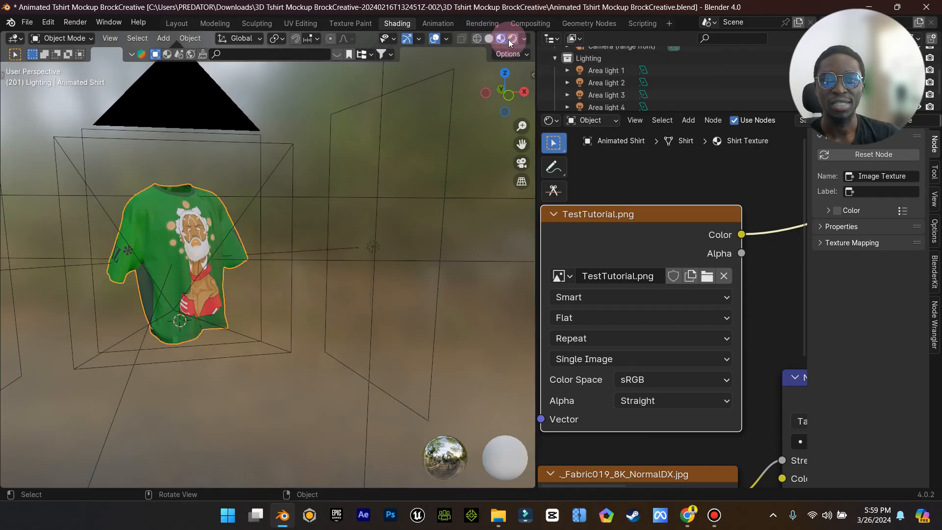
left_click(511, 41)
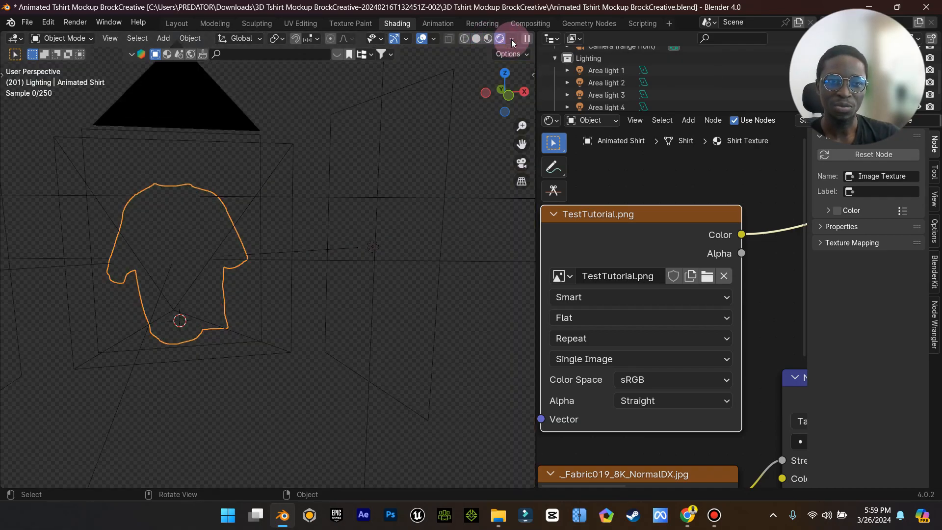
left_click(489, 39)
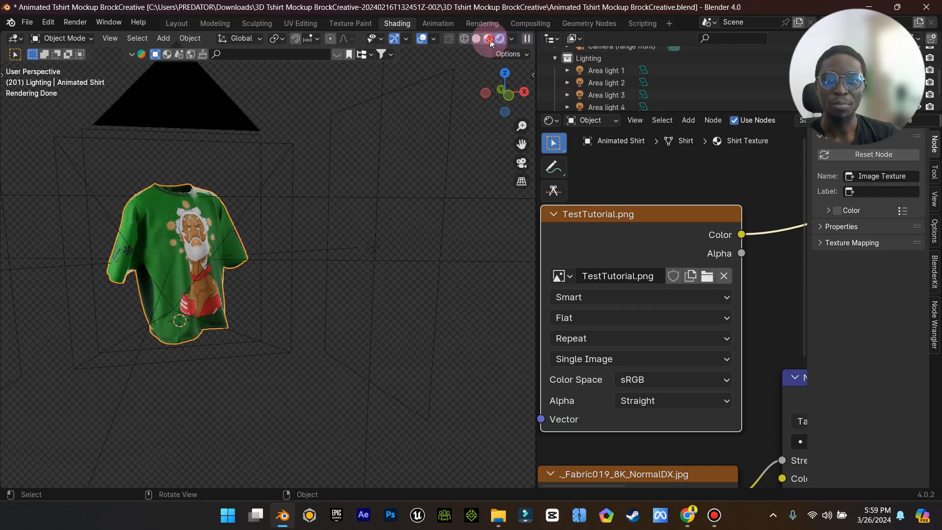
Step: Examine the textured shirt from all around, checking the artwork on the front and back and the logos on the sleeves
left_click_drag(86, 268, 259, 273)
left_click_drag(525, 132, 341, 185)
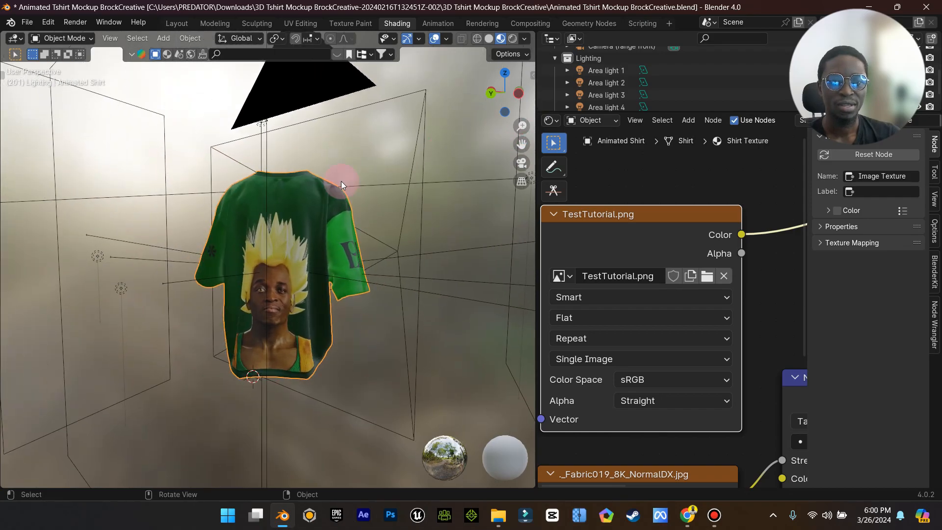
scroll(253, 309, "up", 3)
left_click_drag(240, 310, 392, 297)
left_click_drag(179, 295, 320, 309)
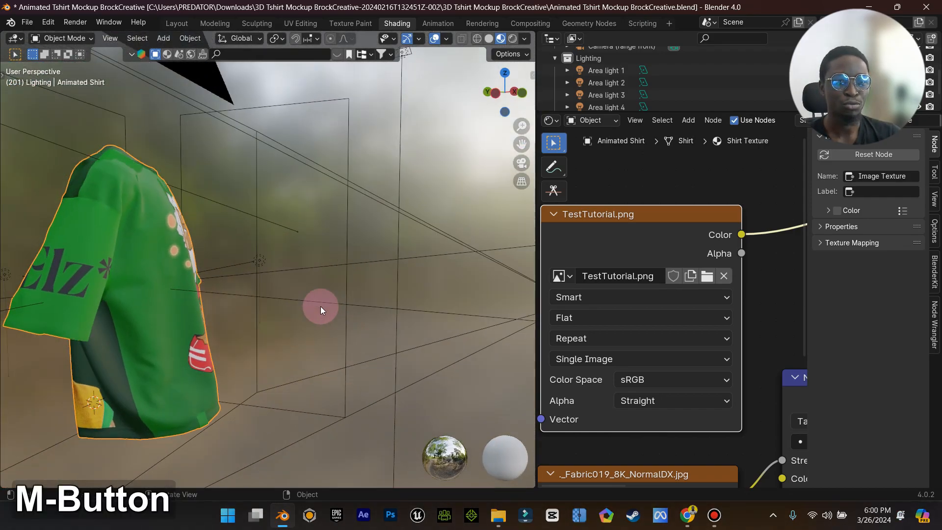
scroll(394, 227, "down", 2)
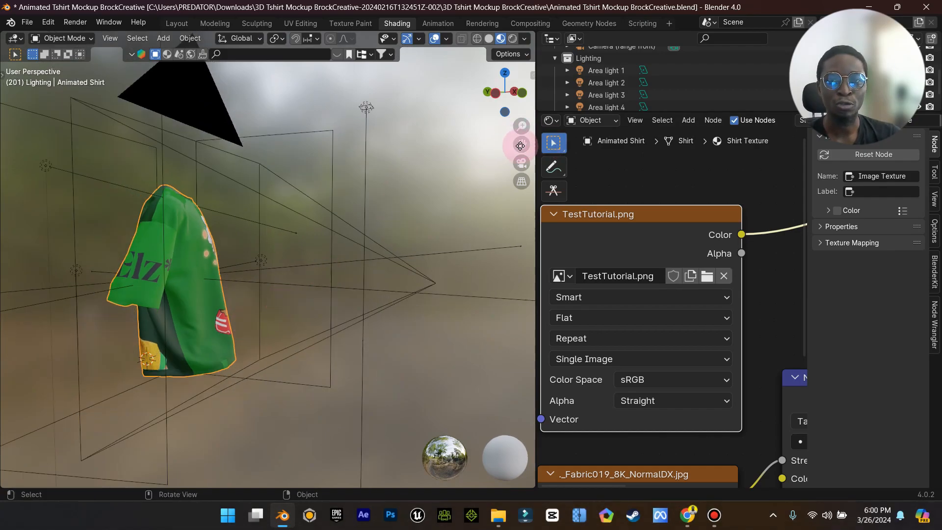
left_click_drag(522, 144, 605, 113)
scroll(237, 204, "up", 2)
left_click_drag(237, 204, 356, 231)
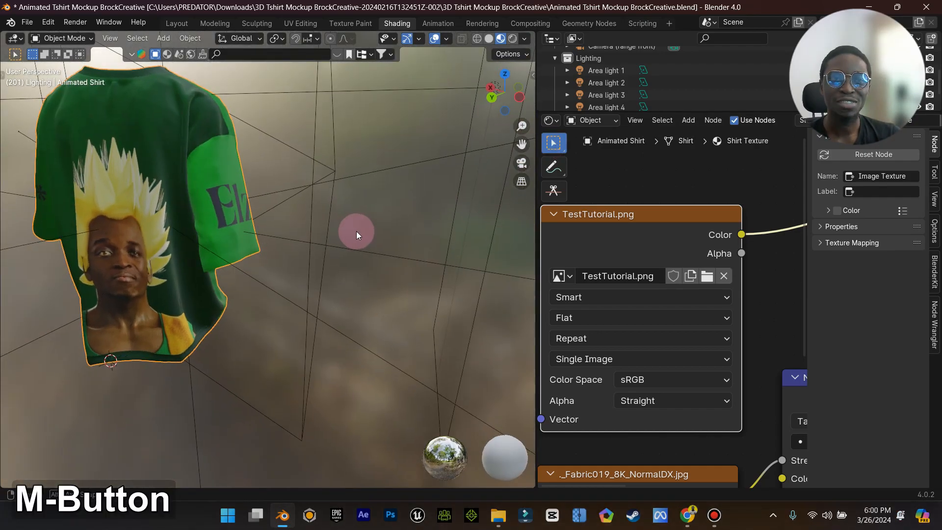
left_click_drag(522, 144, 686, 159)
scroll(217, 228, "up", 2)
left_click_drag(294, 231, 480, 196)
scroll(425, 225, "down", 3)
left_click_drag(425, 225, 374, 237)
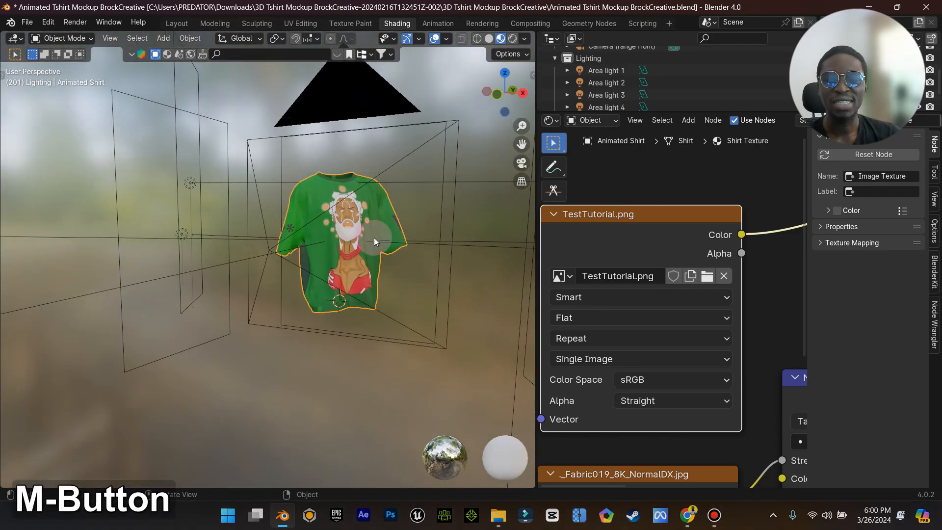
left_click_drag(521, 146, 466, 214)
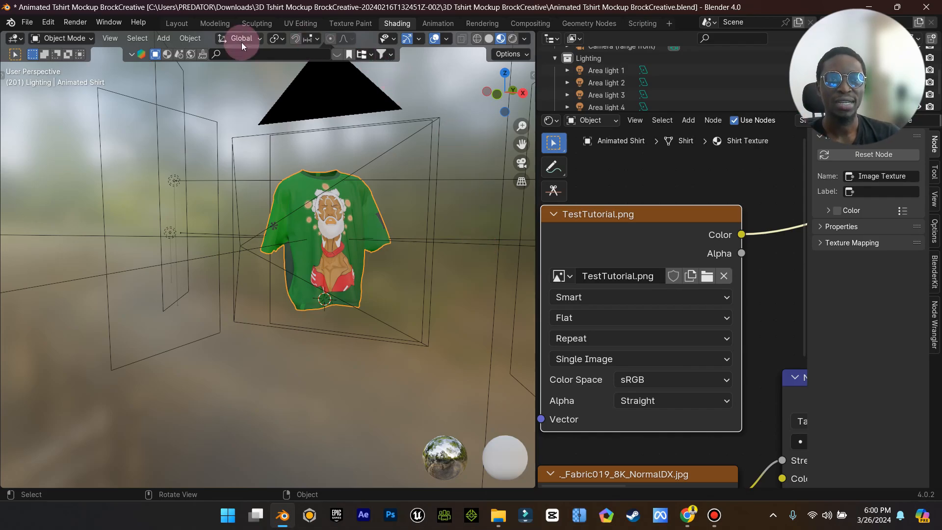
Step: Switch to the Layout workspace, play the shirt animation through the camera view and pause it
left_click(174, 23)
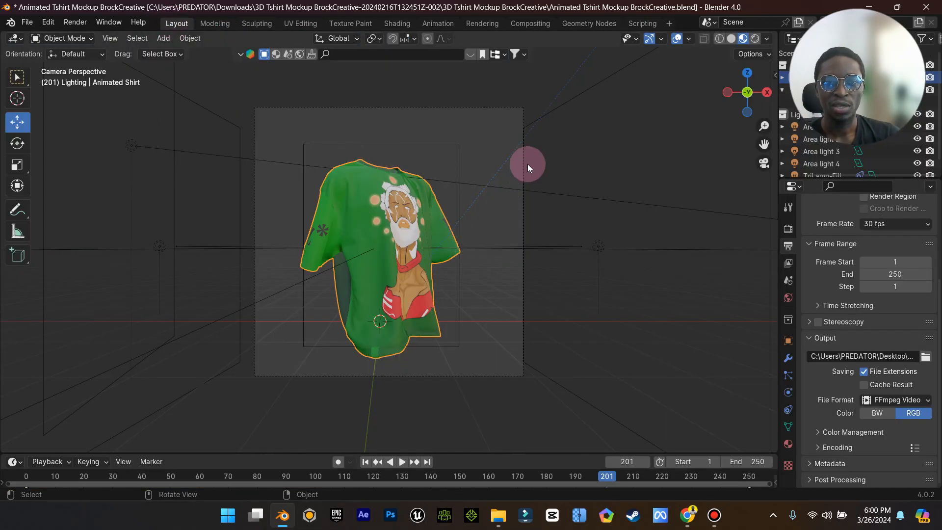
left_click(402, 463)
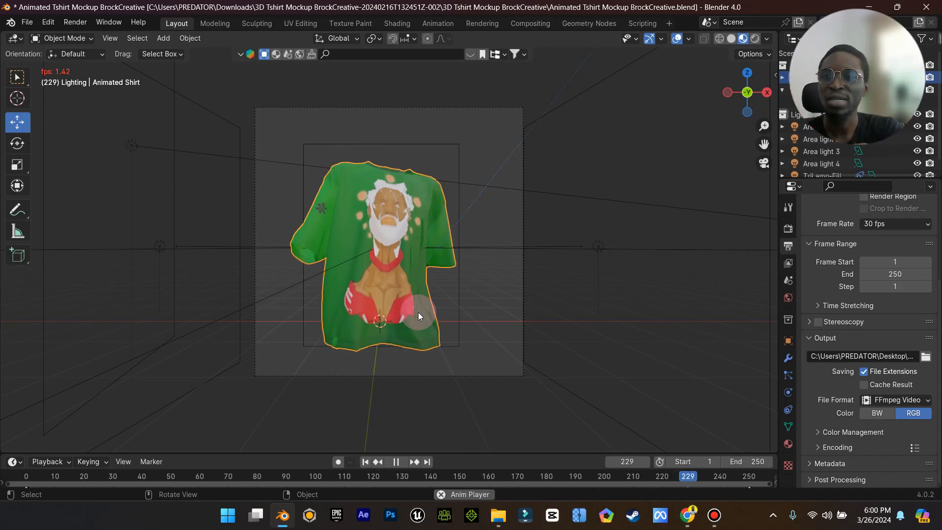
left_click(397, 462)
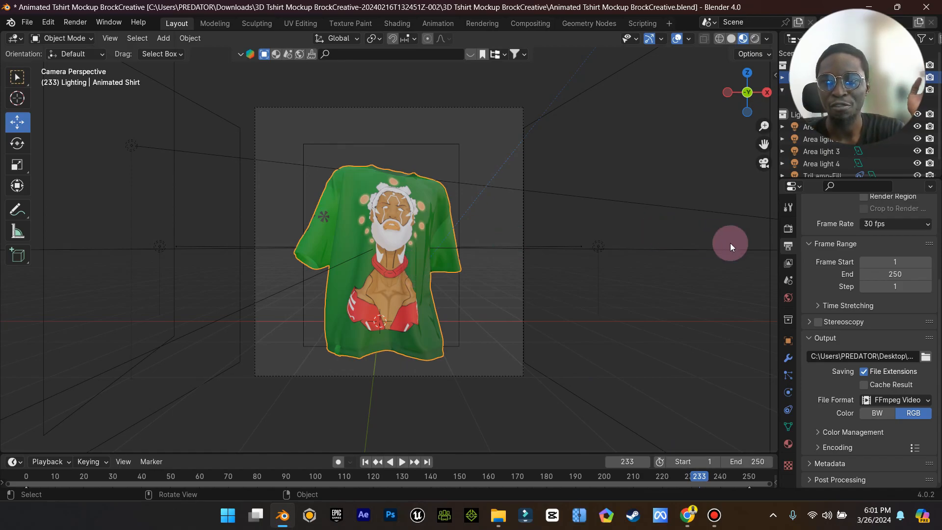
Step: Scrub through the animation to view the shirt's back and front, and set the current frame to 37
left_click_drag(702, 477, 389, 477)
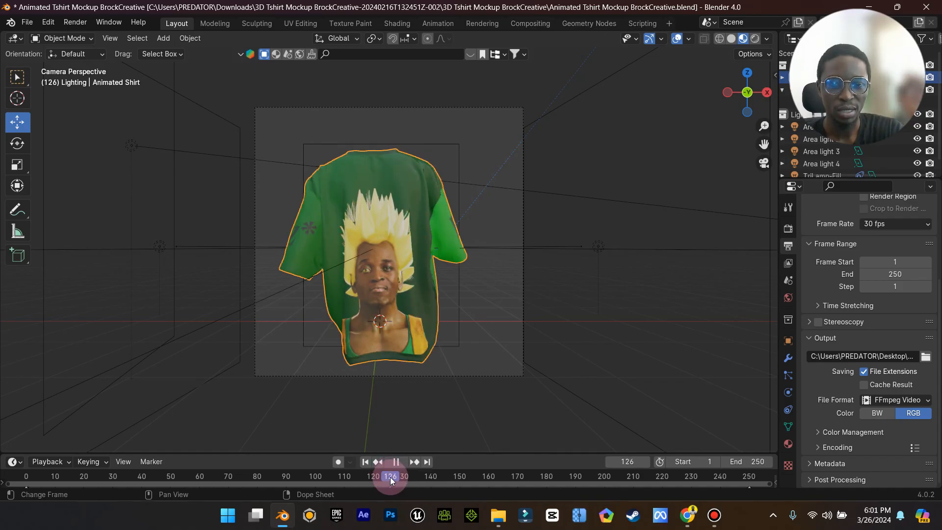
left_click(286, 474)
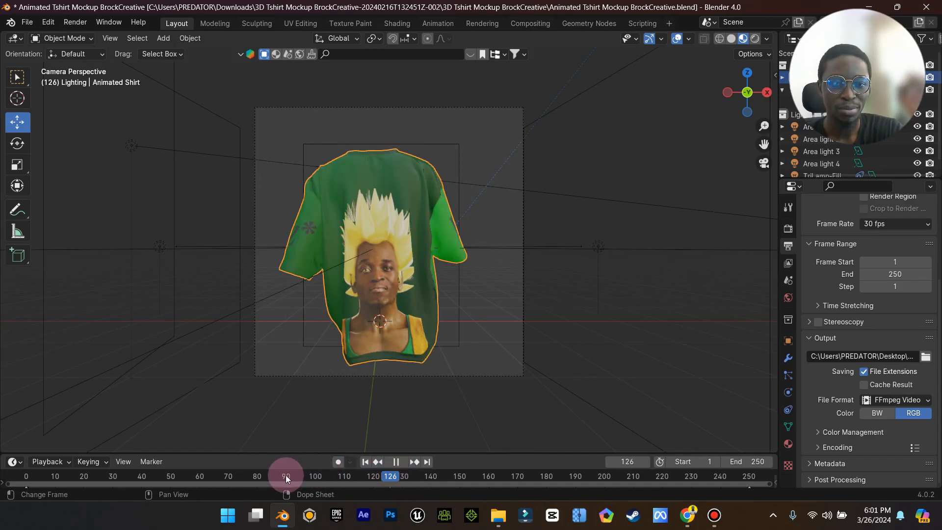
left_click_drag(260, 475, 151, 466)
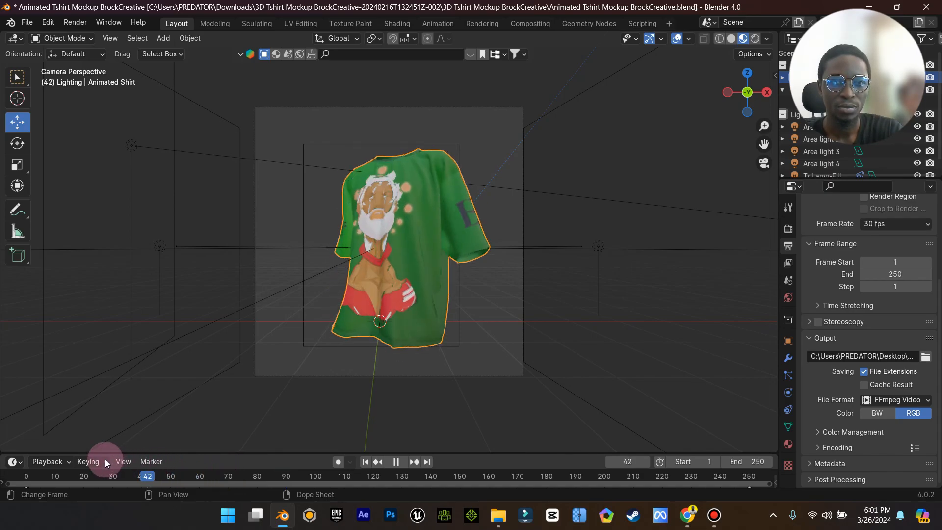
left_click_drag(105, 475, 111, 475)
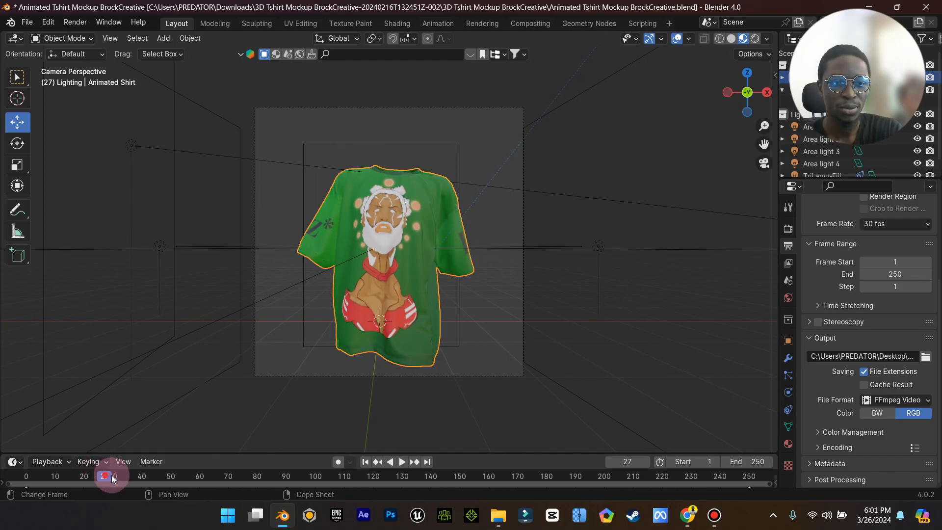
left_click(133, 478)
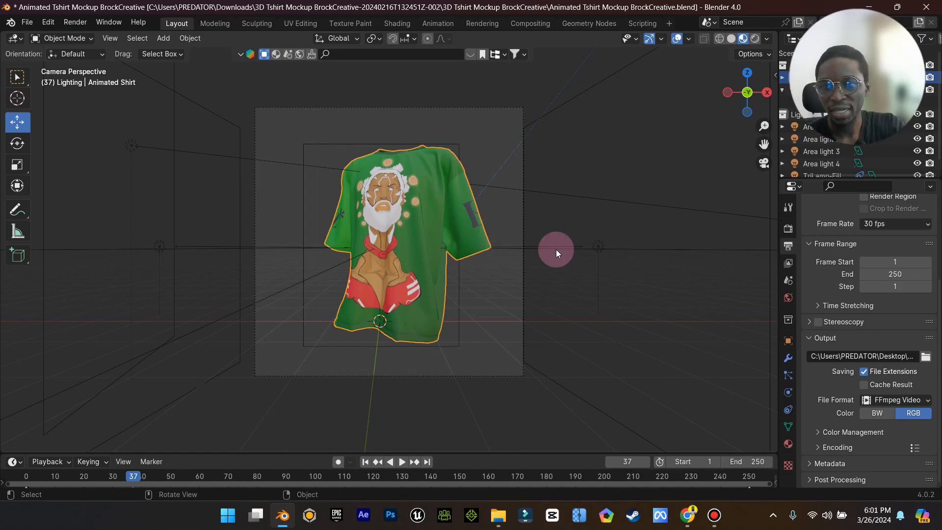
Step: Review the scene's Cycles sampling and denoising settings as well as the output format and frame range settings
left_click(786, 229)
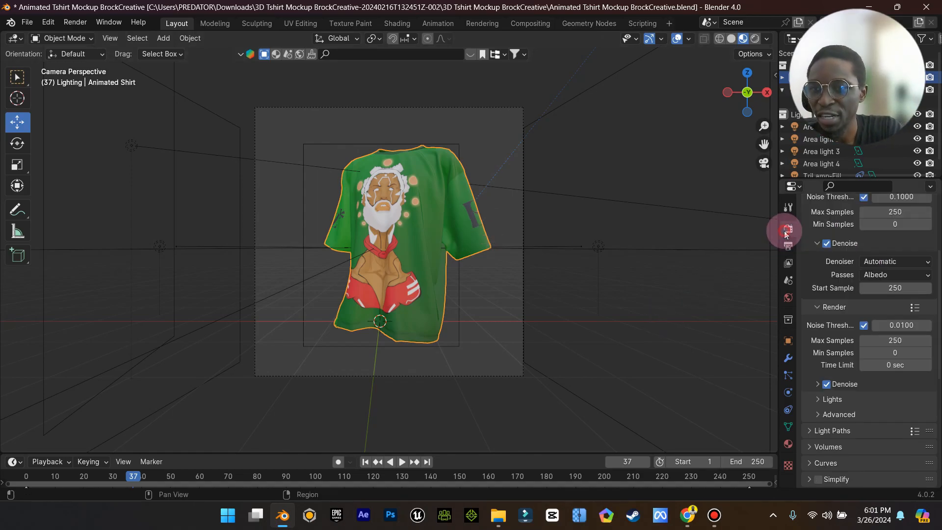
scroll(864, 270, "up", 3)
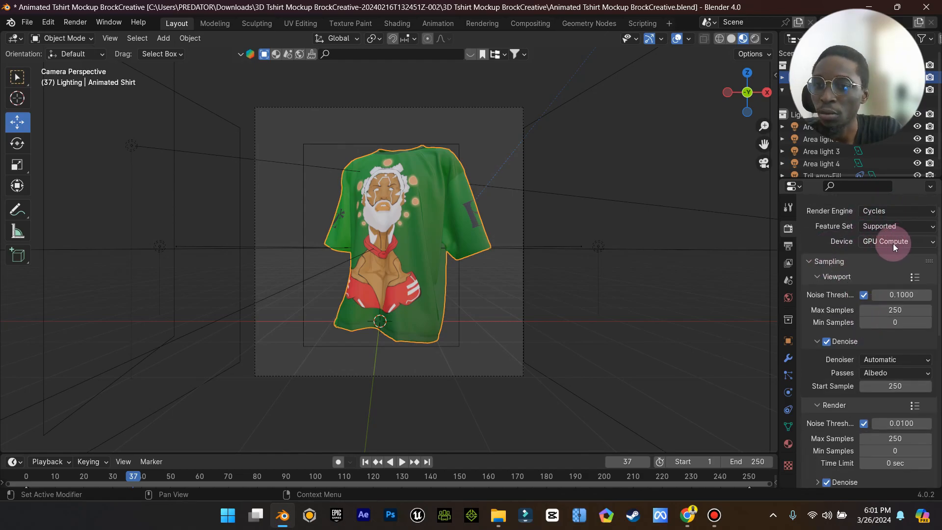
scroll(867, 266, "down", 6)
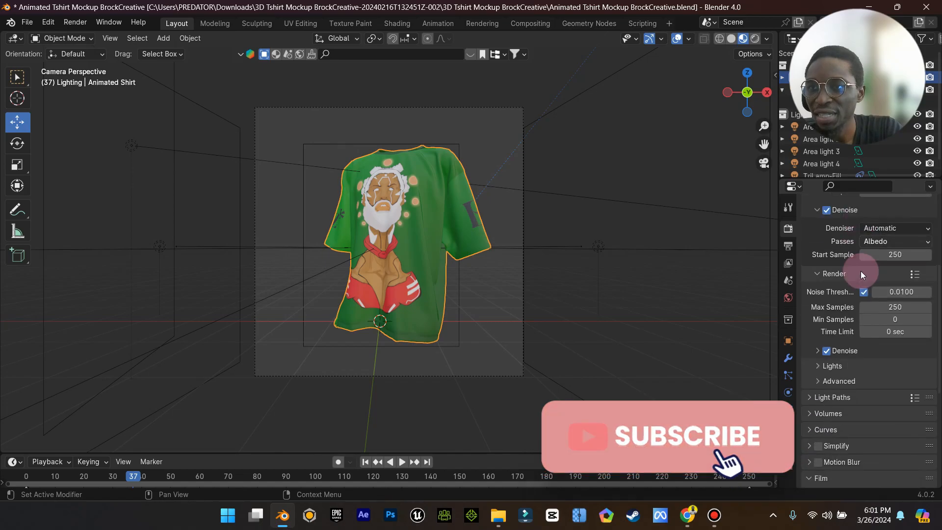
scroll(860, 270, "up", 7)
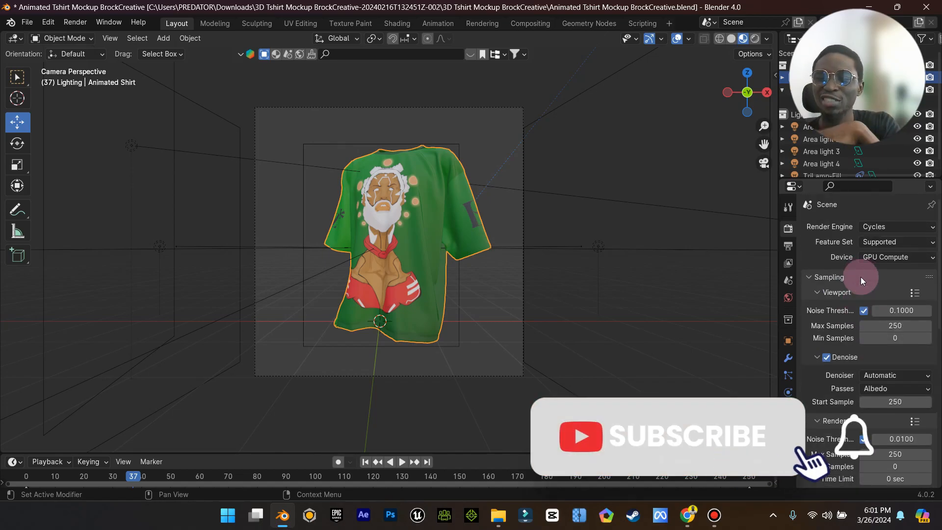
left_click(788, 250)
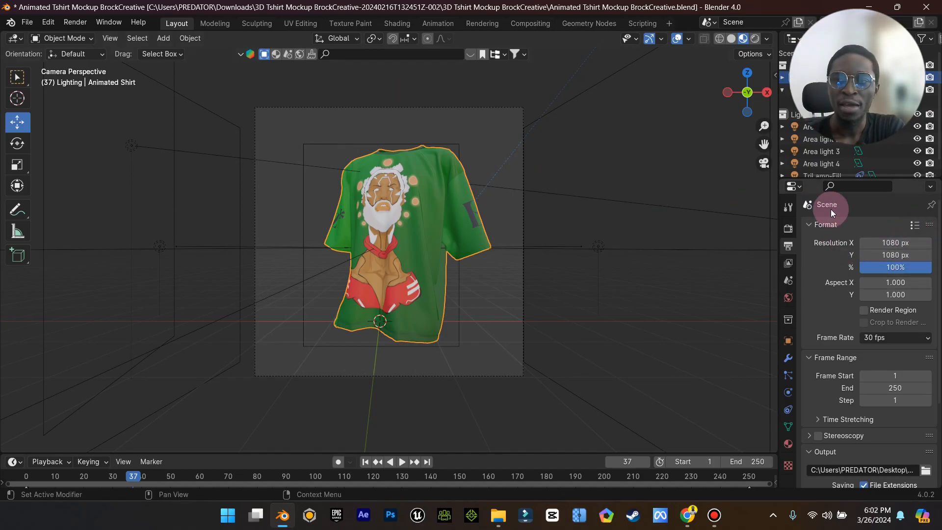
Step: Render the current frame as a still image and save it as Test.png in the 3D Tshirt Mockup BrockCreative folder
left_click(75, 23)
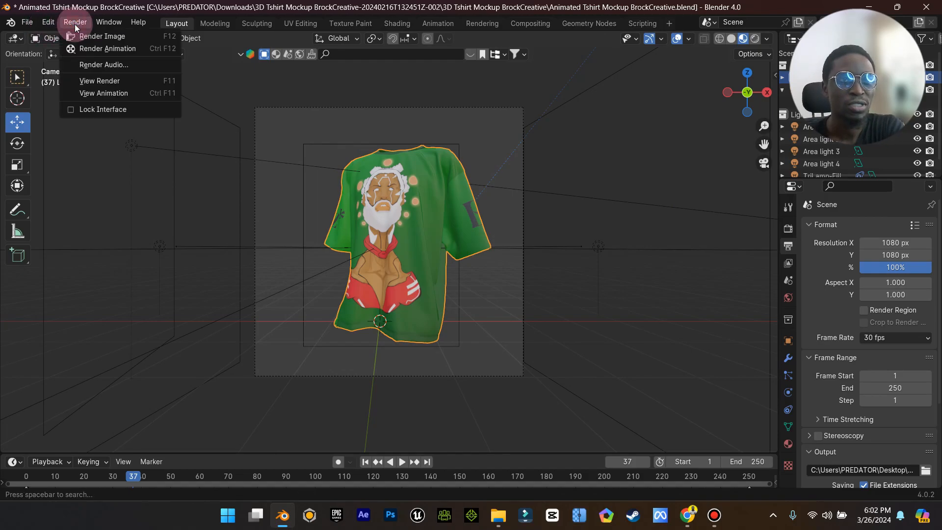
left_click(95, 35)
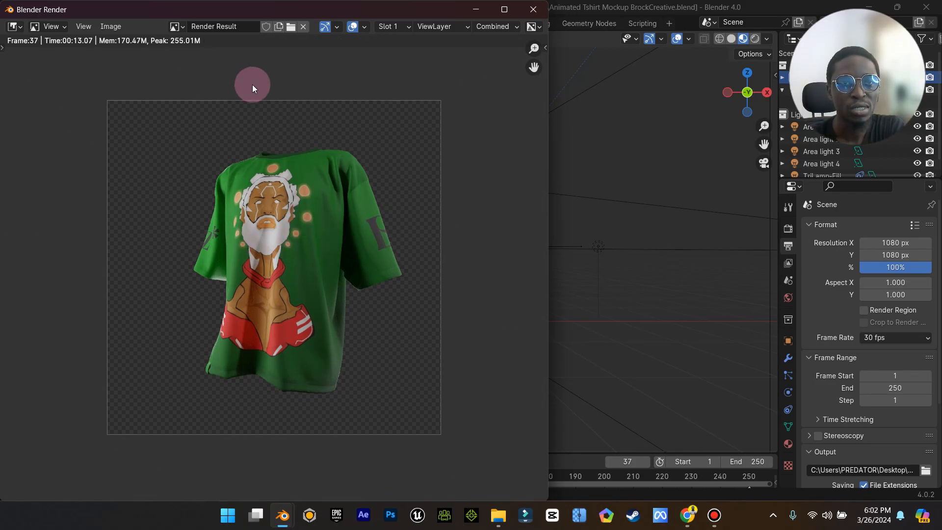
left_click(109, 27)
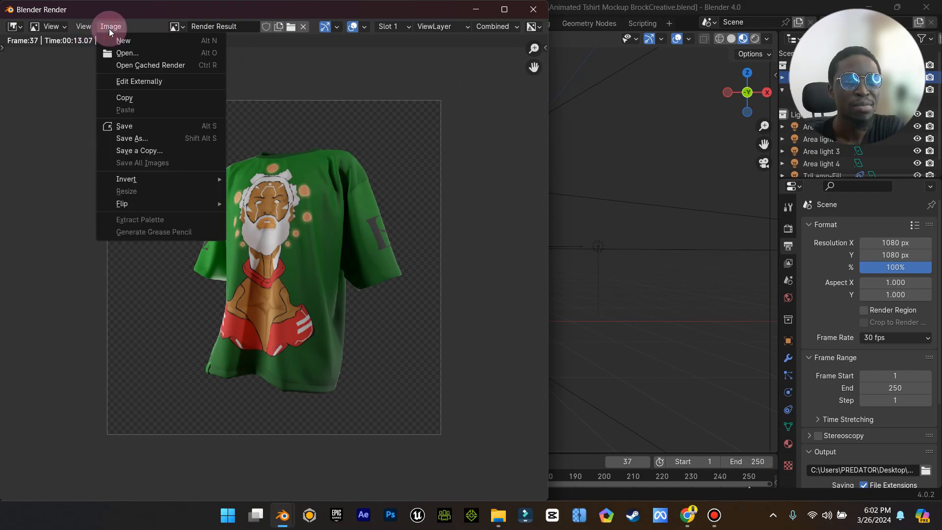
left_click(145, 137)
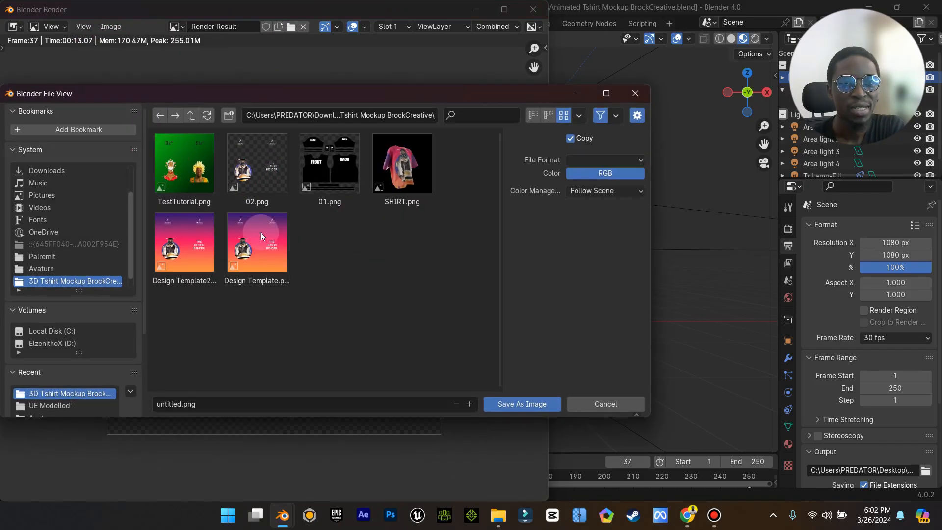
left_click(189, 403)
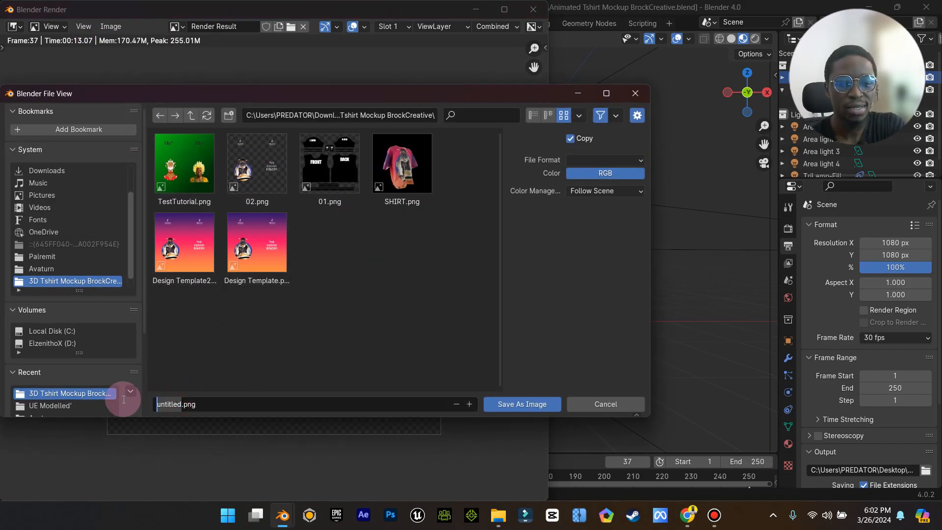
key("Caps_Lock")
type("Test")
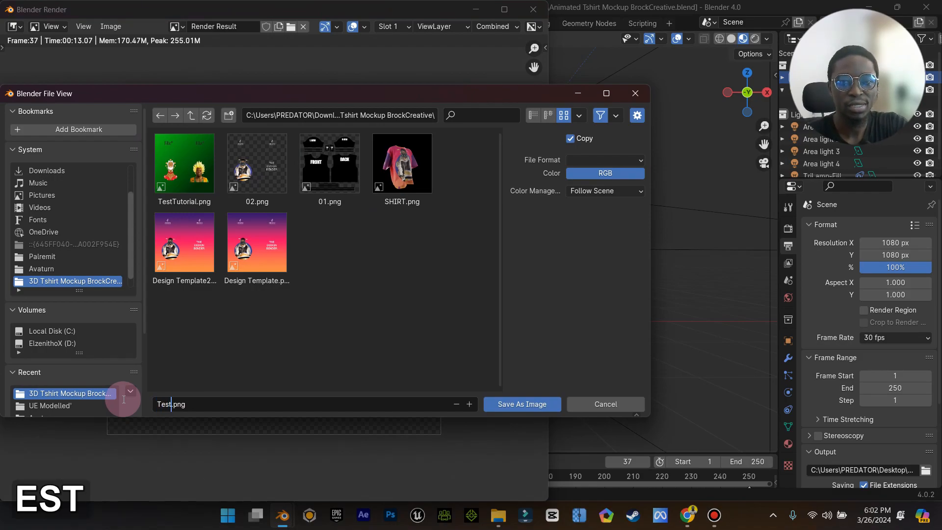
key("Return")
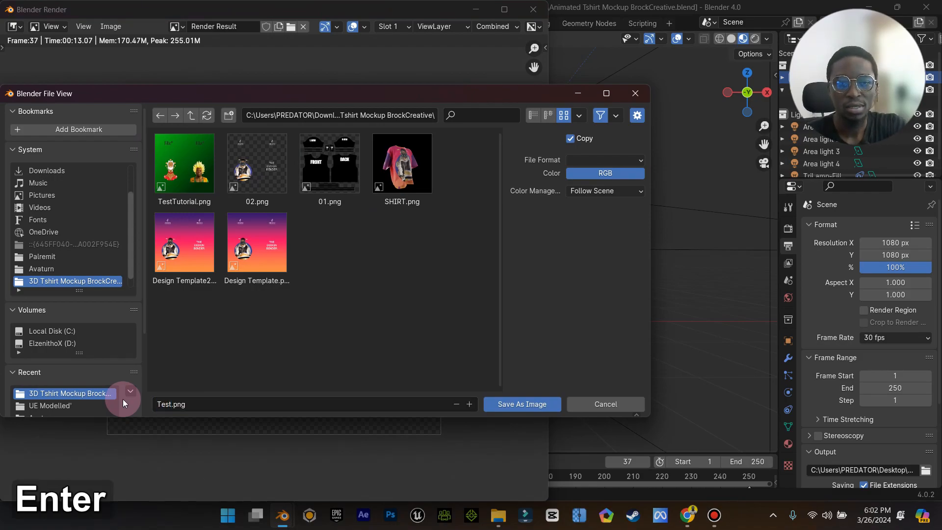
left_click(523, 404)
Step: Open the saved Test image from the 3D Tshirt Mockup BrockCreative folder, examine the rendered shirt up close, and close the viewer
mouse_move(502, 519)
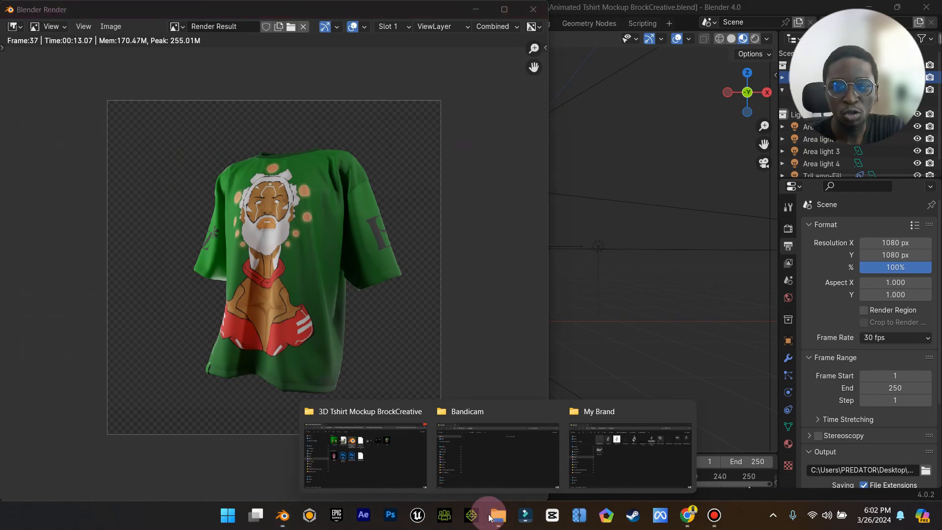
left_click(365, 444)
left_click(650, 136)
double_click(648, 136)
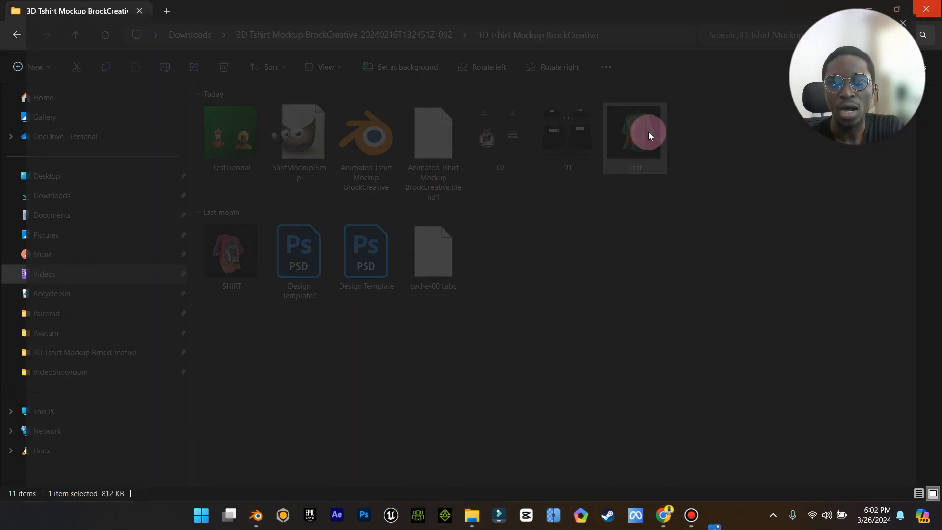
scroll(544, 206, "up", 5)
scroll(544, 206, "down", 4)
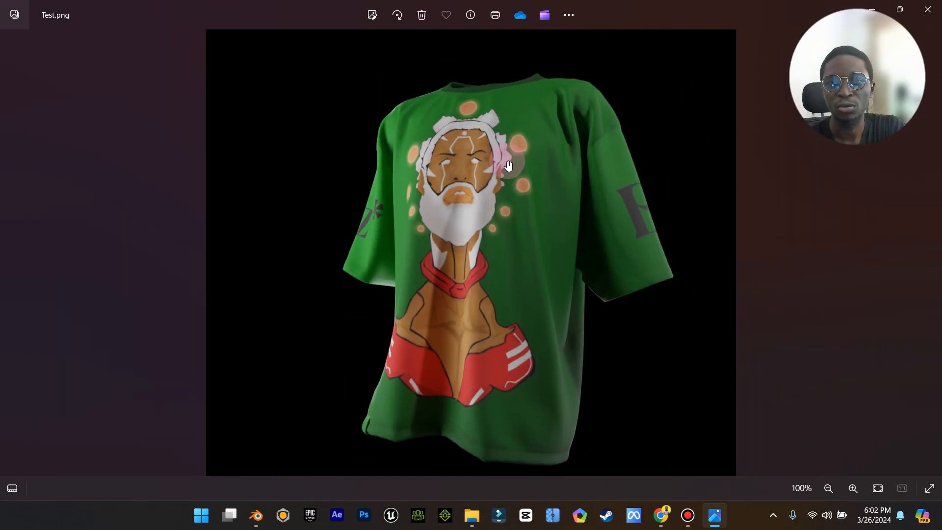
scroll(505, 157, "up", 4)
scroll(508, 164, "down", 5)
scroll(552, 220, "up", 3)
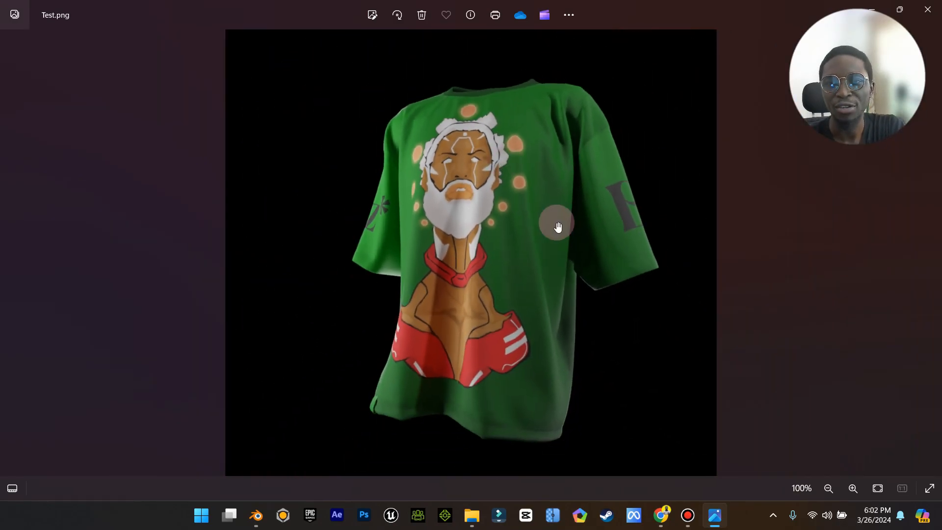
scroll(553, 223, "down", 4)
scroll(549, 240, "up", 1)
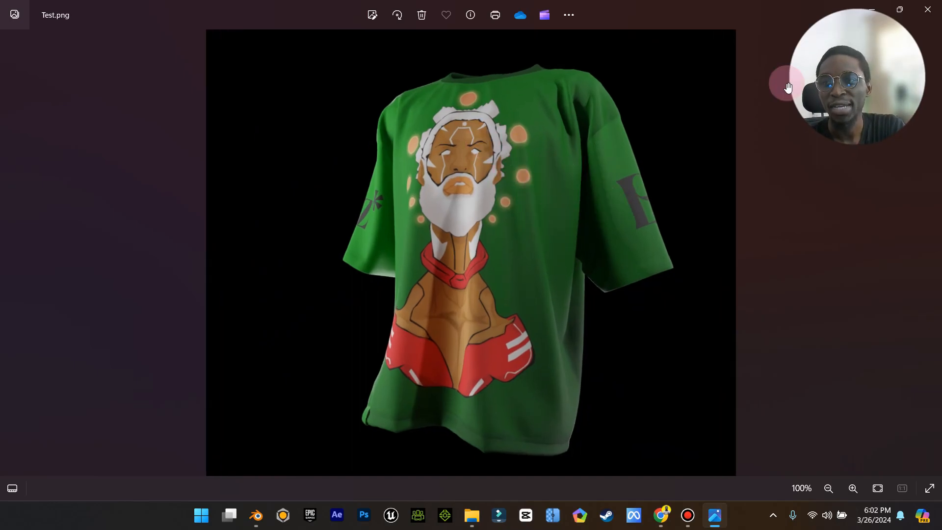
left_click(927, 9)
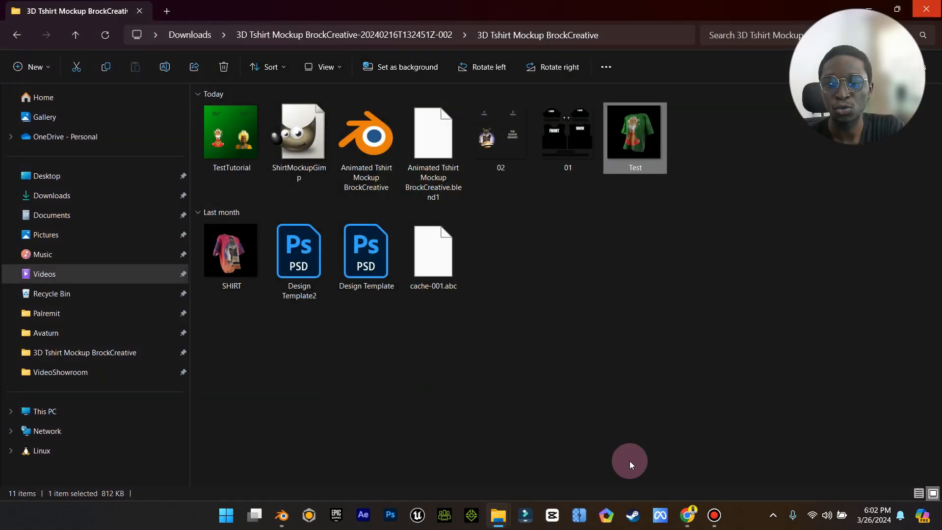
Step: Switch back to the main Blender window and set the output resolution to 2000 px for both X and Y
mouse_move(282, 515)
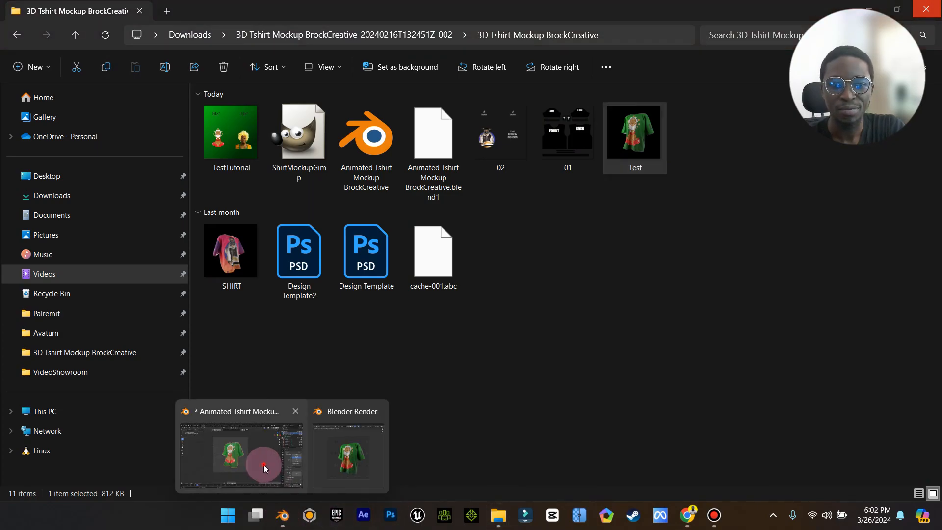
left_click(260, 461)
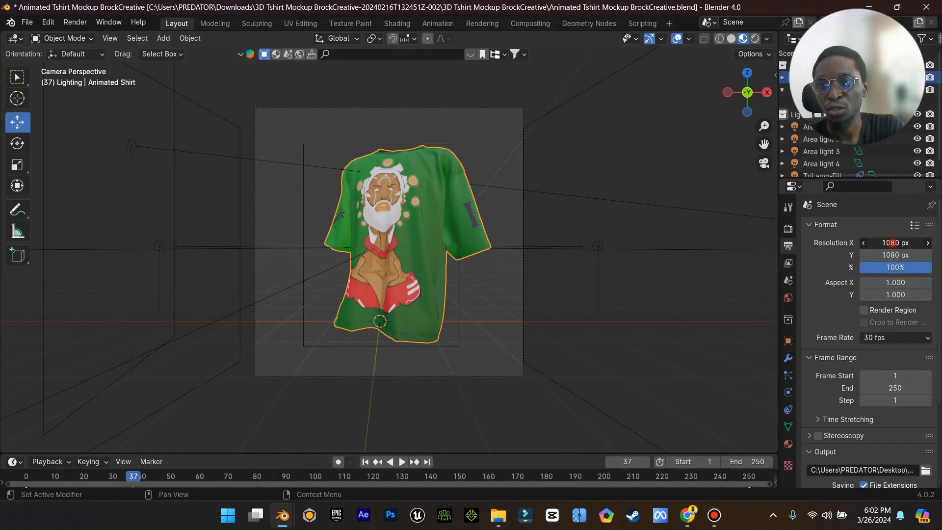
left_click(893, 242)
type("2000")
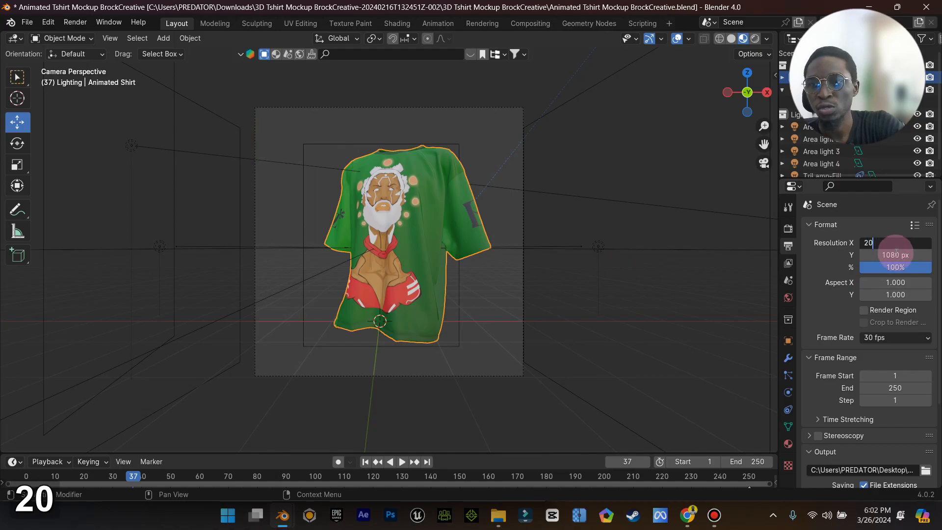
key("Return")
left_click(899, 255)
type("2000")
key("Return")
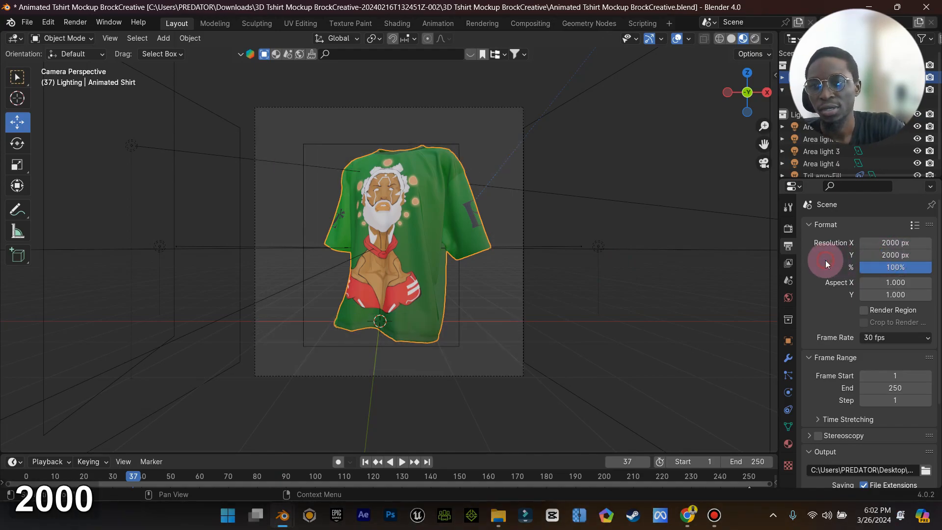